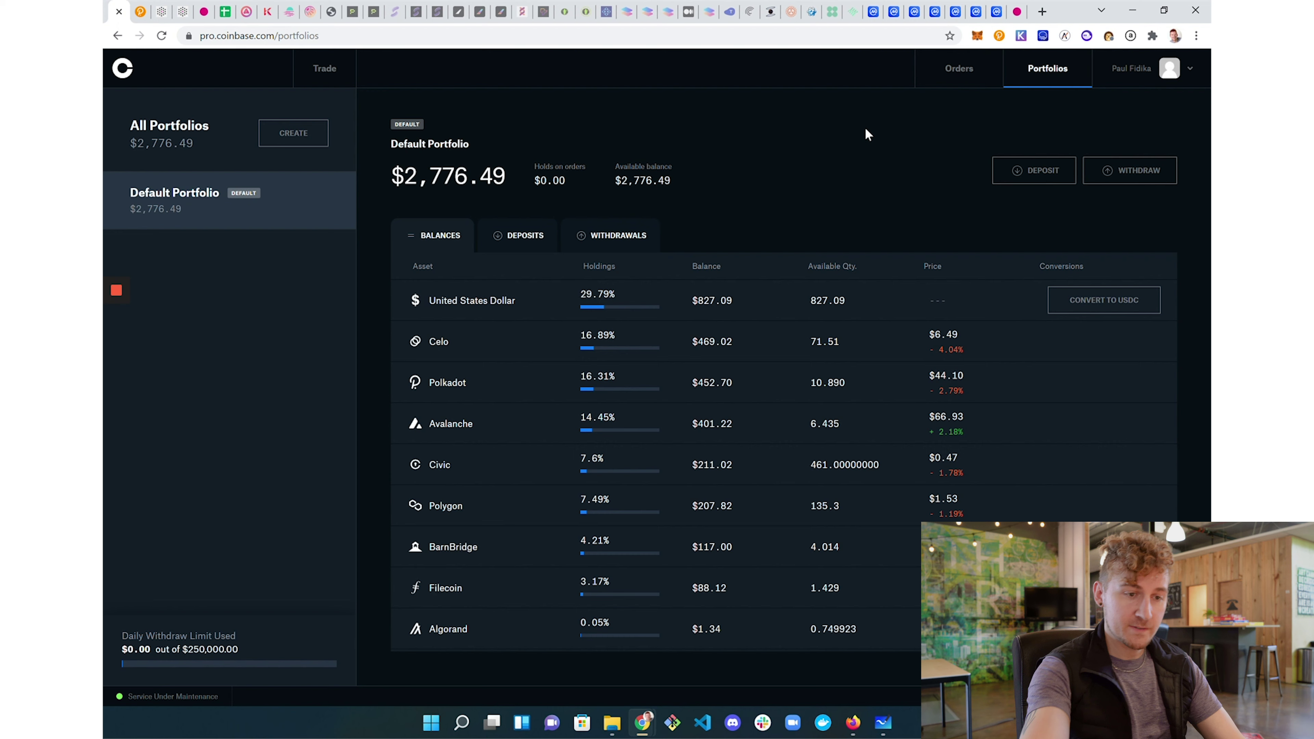
Switch to Firefox and install the polkadot{.js} extension with its requested permissions
{"action": "left_click", "coordinate": [853, 721]}
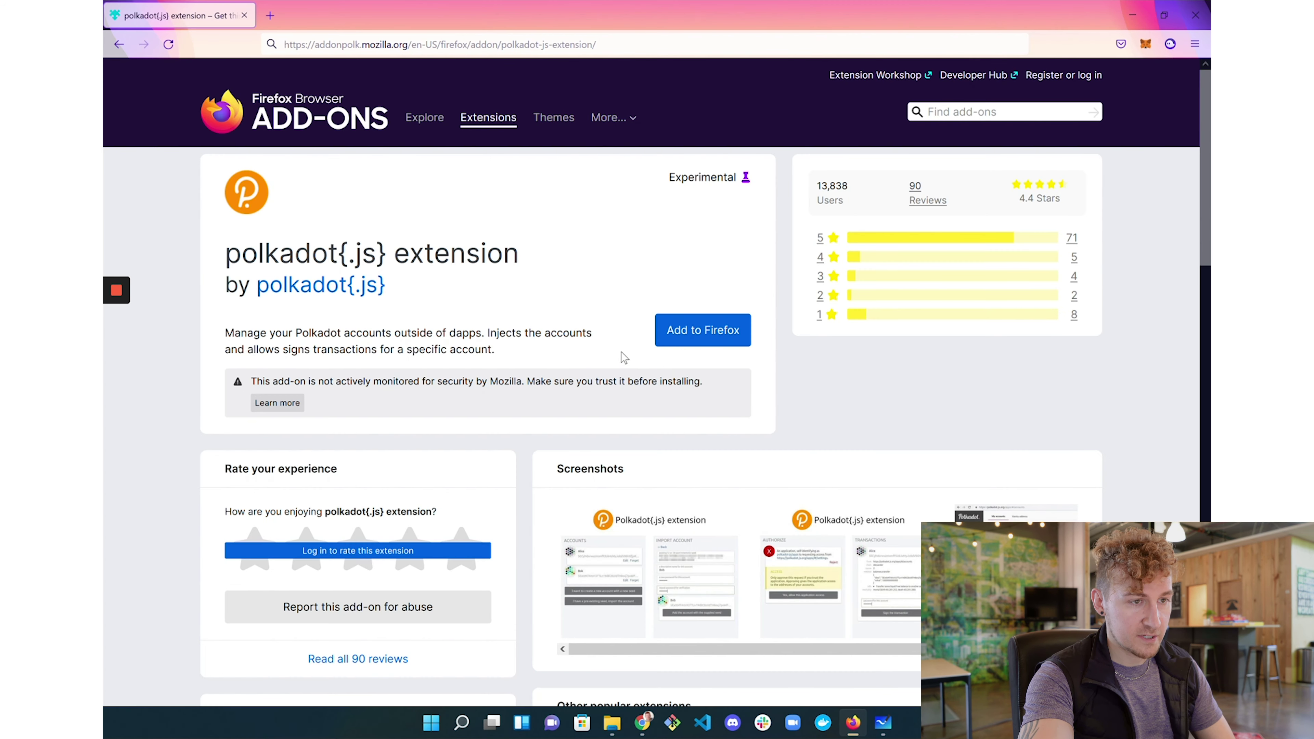
{"action": "left_click", "coordinate": [697, 332]}
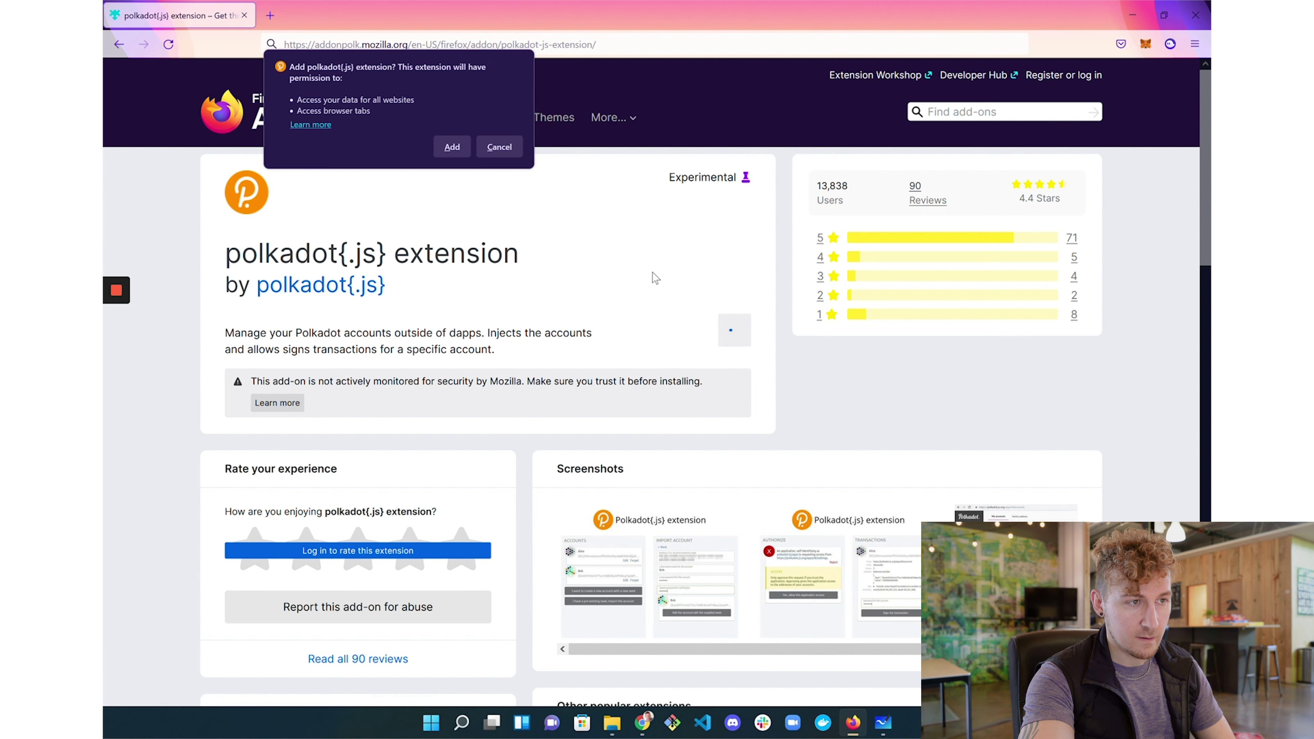
{"action": "left_click", "coordinate": [448, 147]}
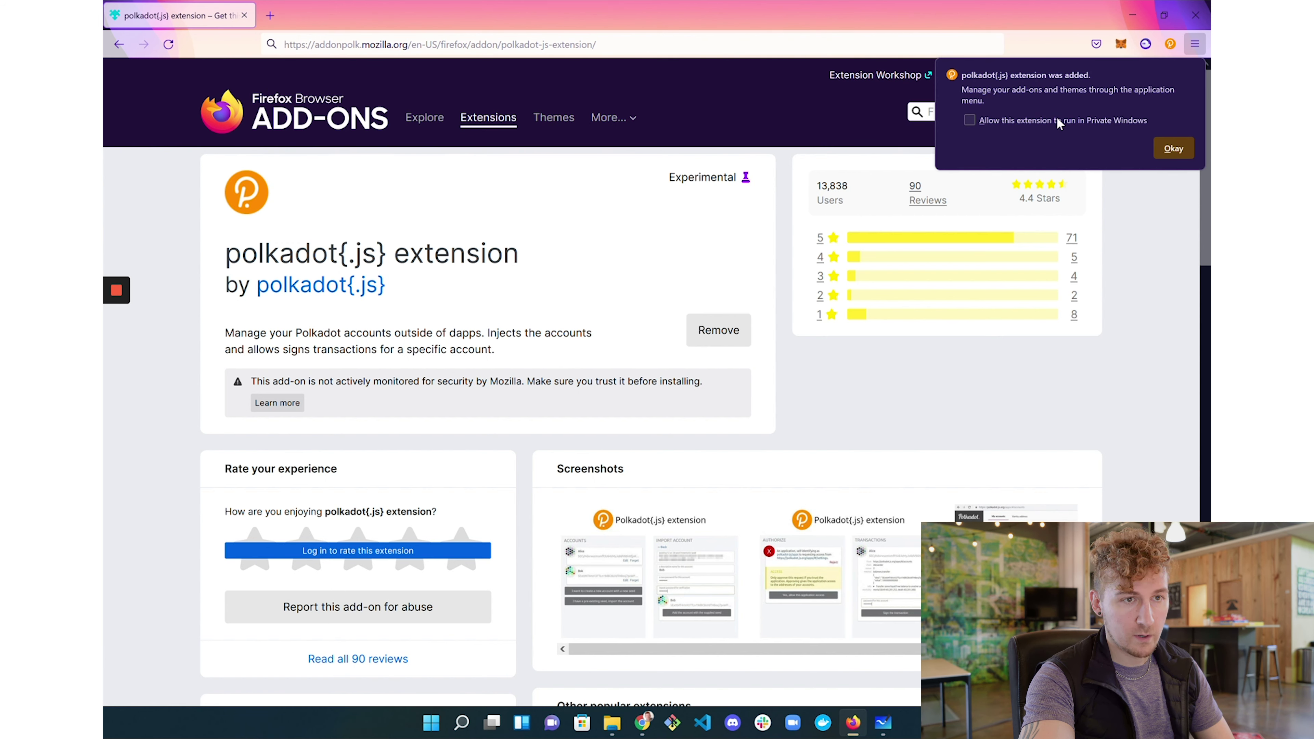
{"action": "left_click", "coordinate": [1173, 149]}
Start creating the first account in the polkadot{.js} extension and copy its generated 12-word mnemonic seed
{"action": "left_click", "coordinate": [1170, 43]}
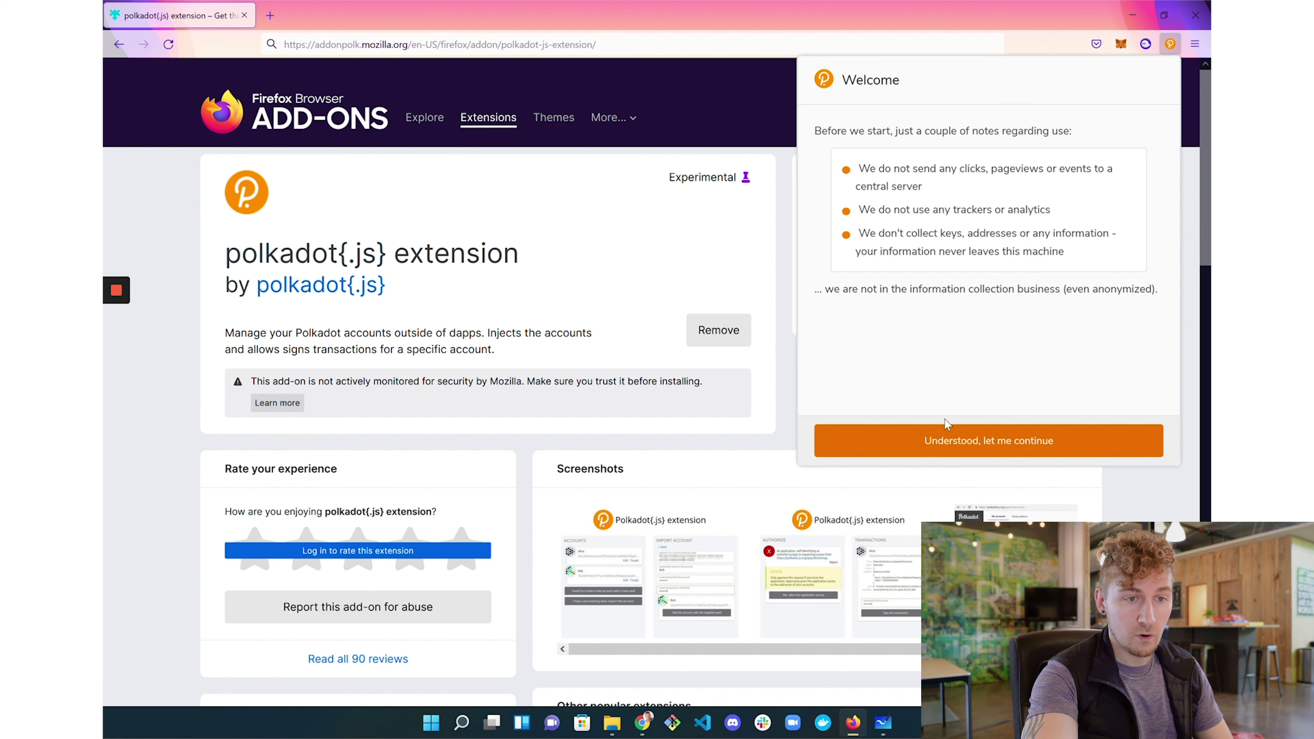
{"action": "left_click", "coordinate": [953, 440]}
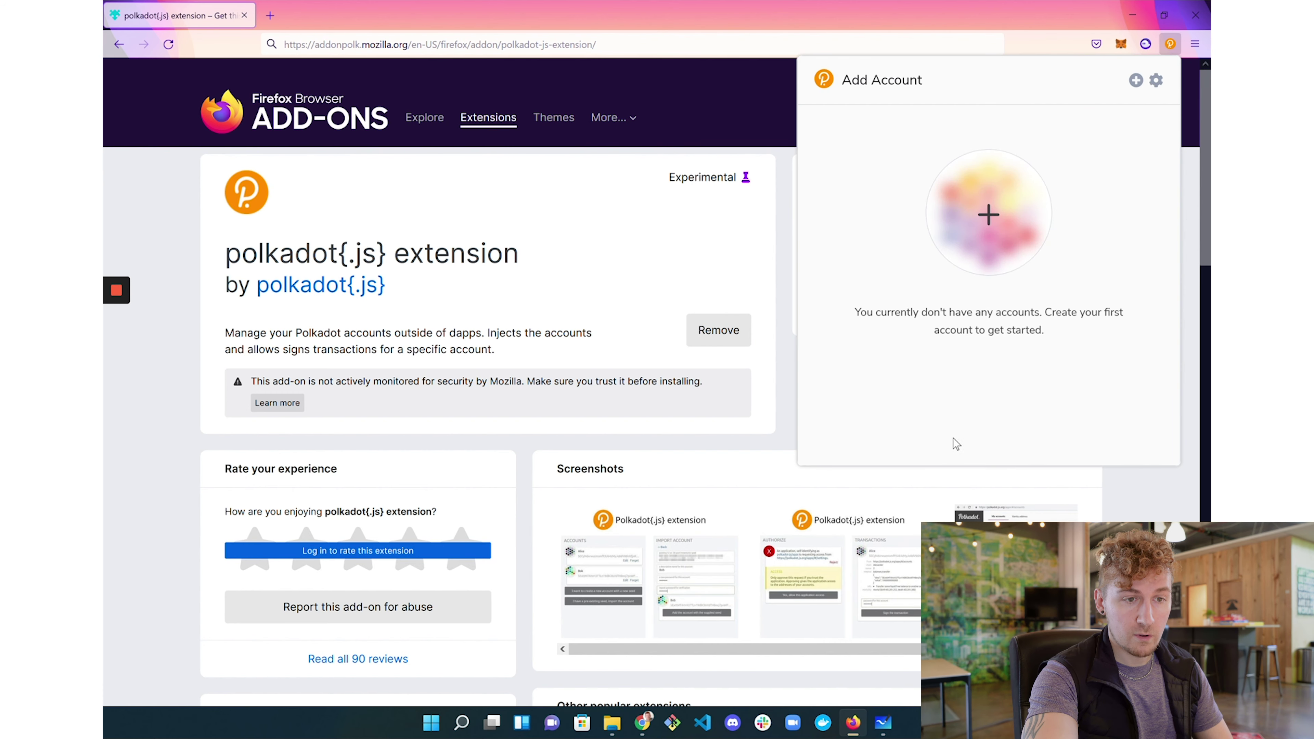
{"action": "left_click", "coordinate": [987, 203]}
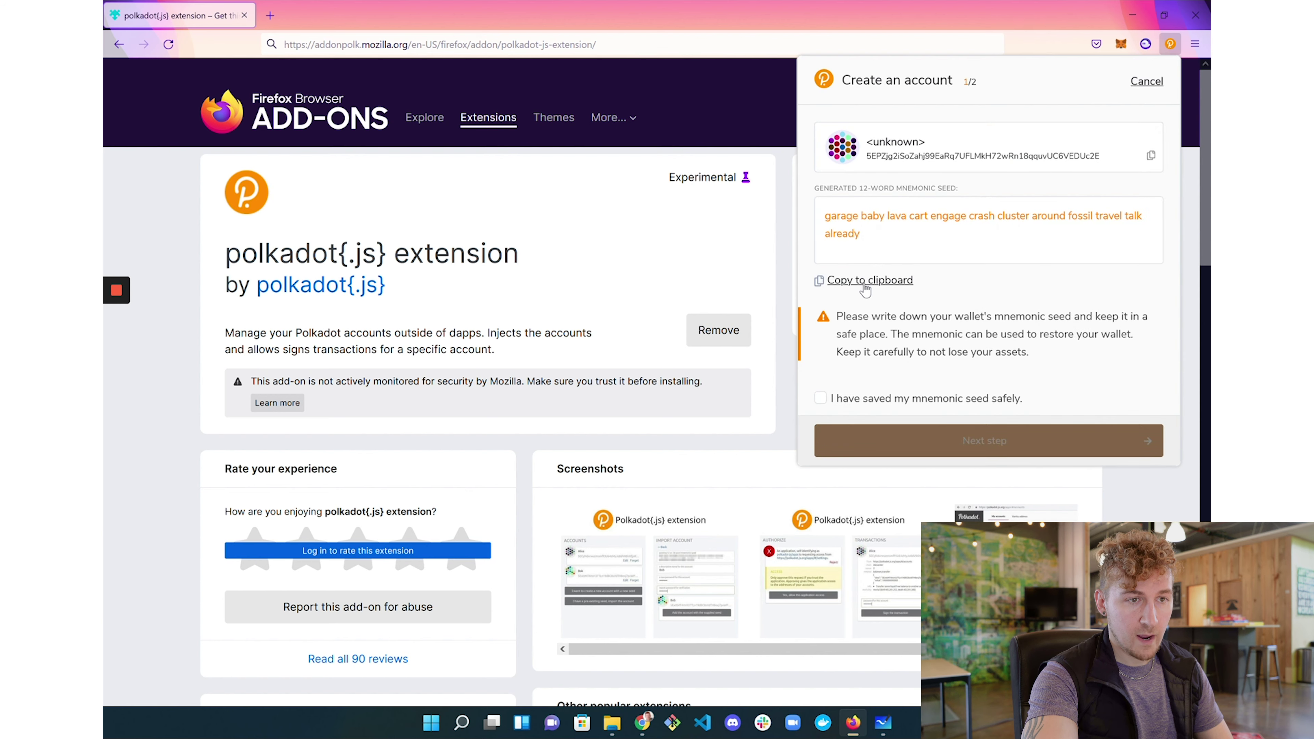
{"action": "left_click", "coordinate": [869, 280]}
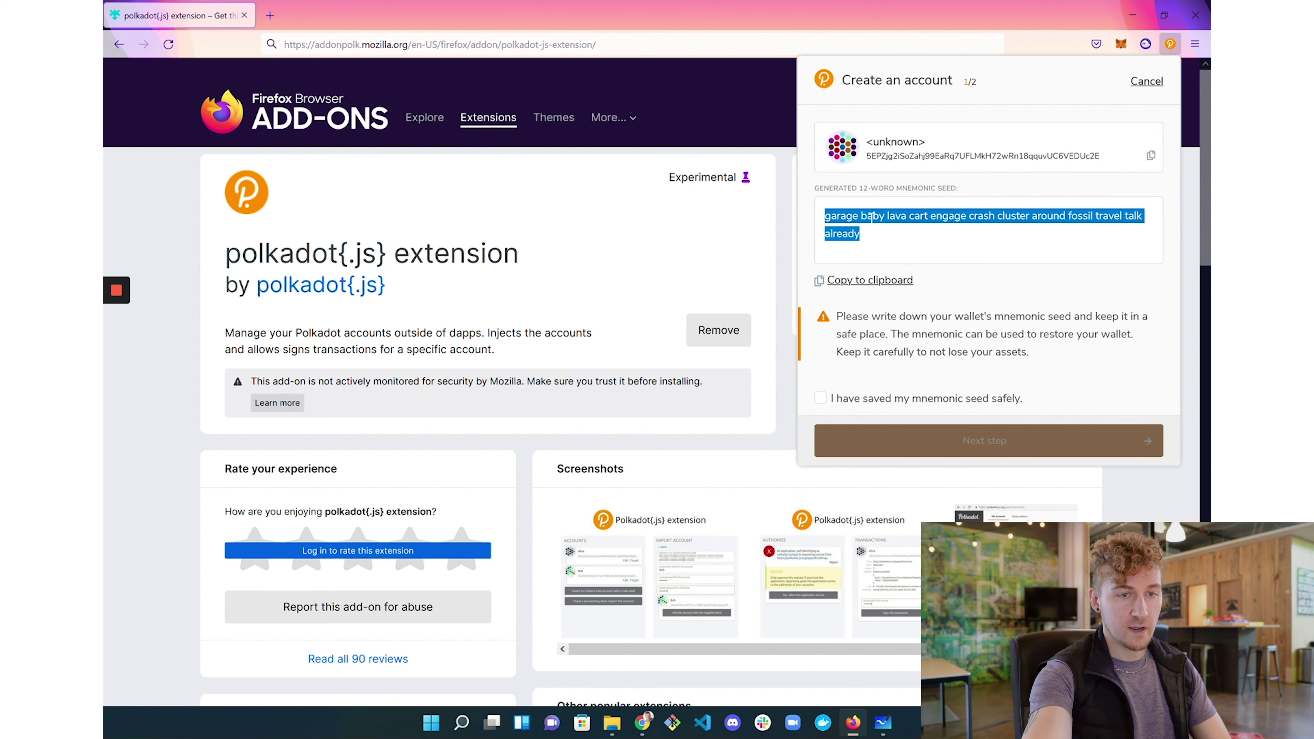
Paste the copied mnemonic seed into the Super Secret Password Word document on the desktop and save it
{"action": "left_click", "coordinate": [1129, 9]}
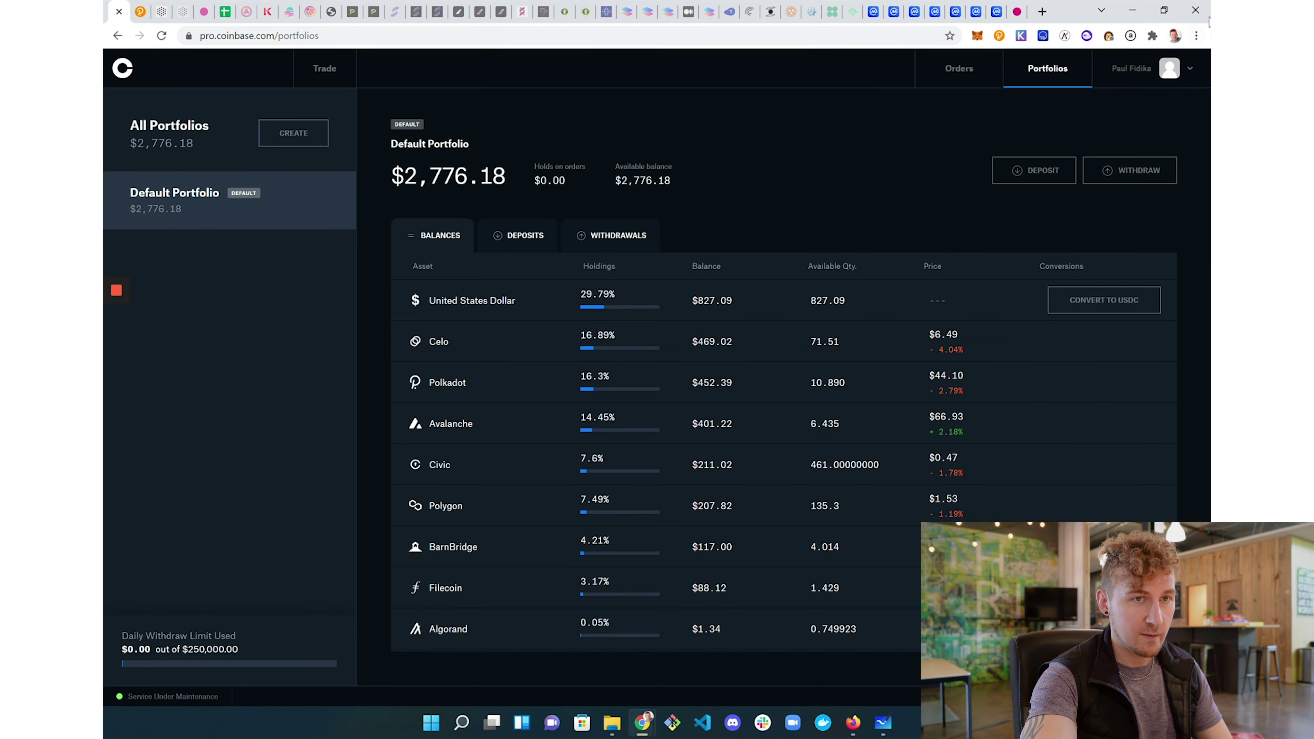
{"action": "left_click", "coordinate": [1130, 10]}
{"action": "double_click", "coordinate": [232, 91]}
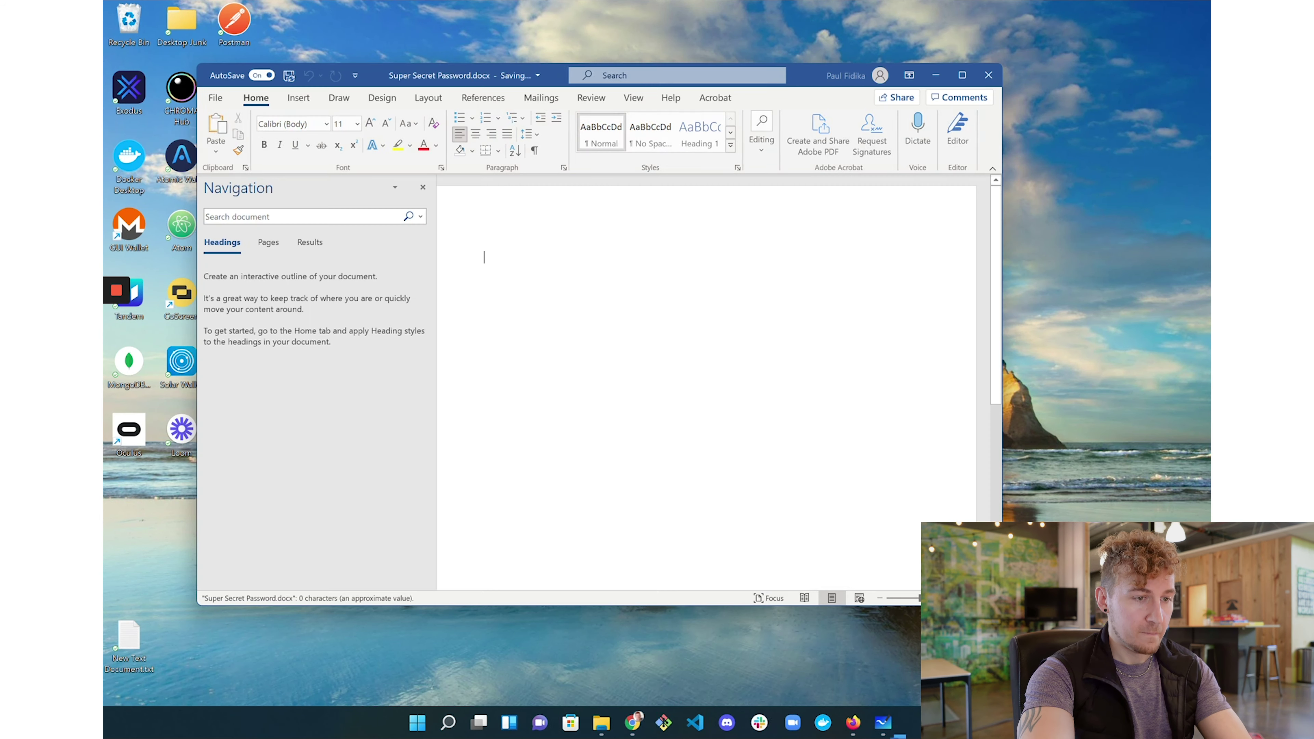
{"action": "key", "text": "ctrl+v"}
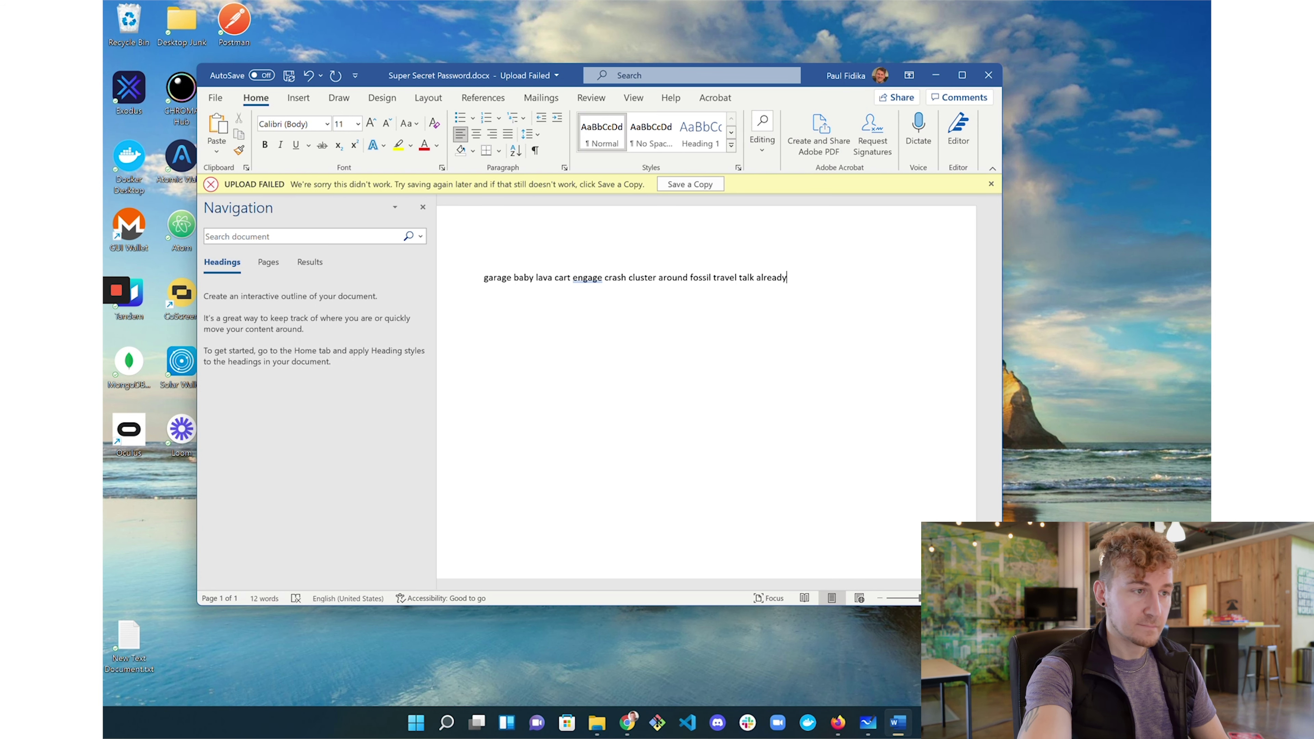
{"action": "key", "text": "ctrl+s"}
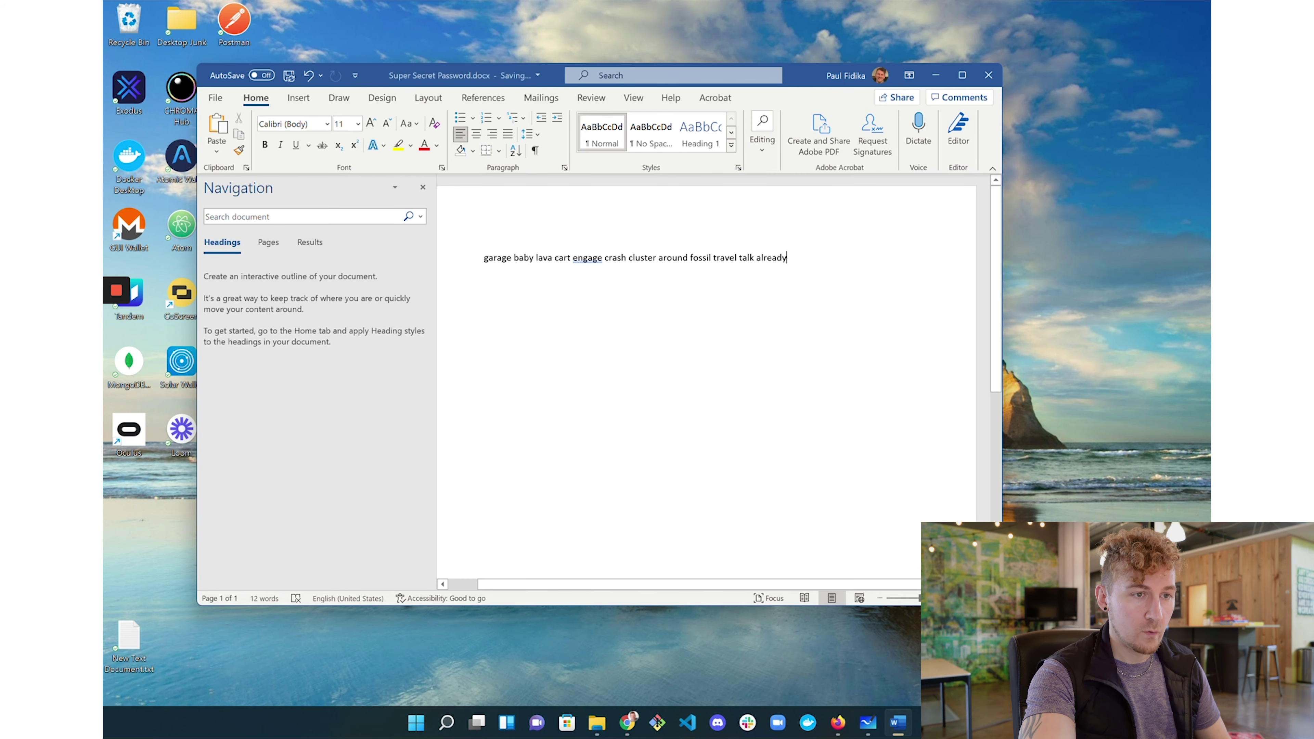
{"action": "left_click_drag", "start_coordinate": [815, 79], "coordinate": [891, 81]}
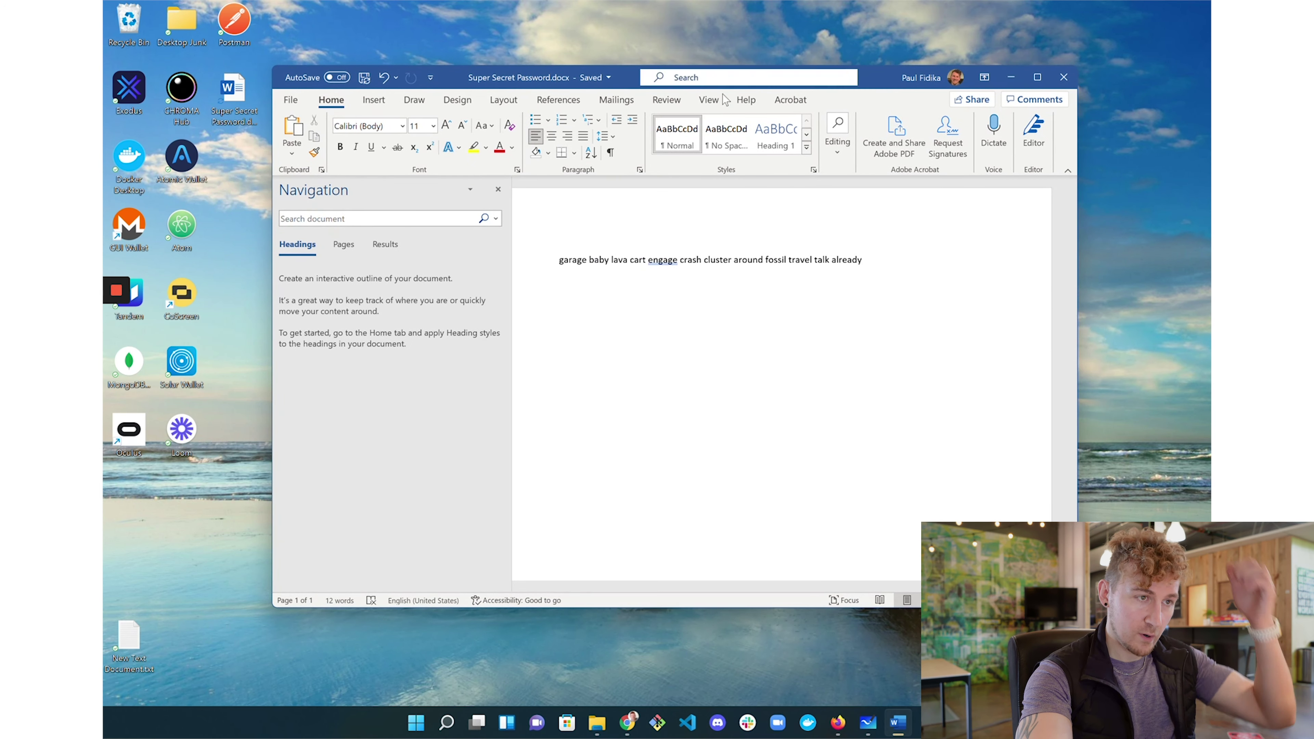
{"action": "left_click", "coordinate": [290, 100]}
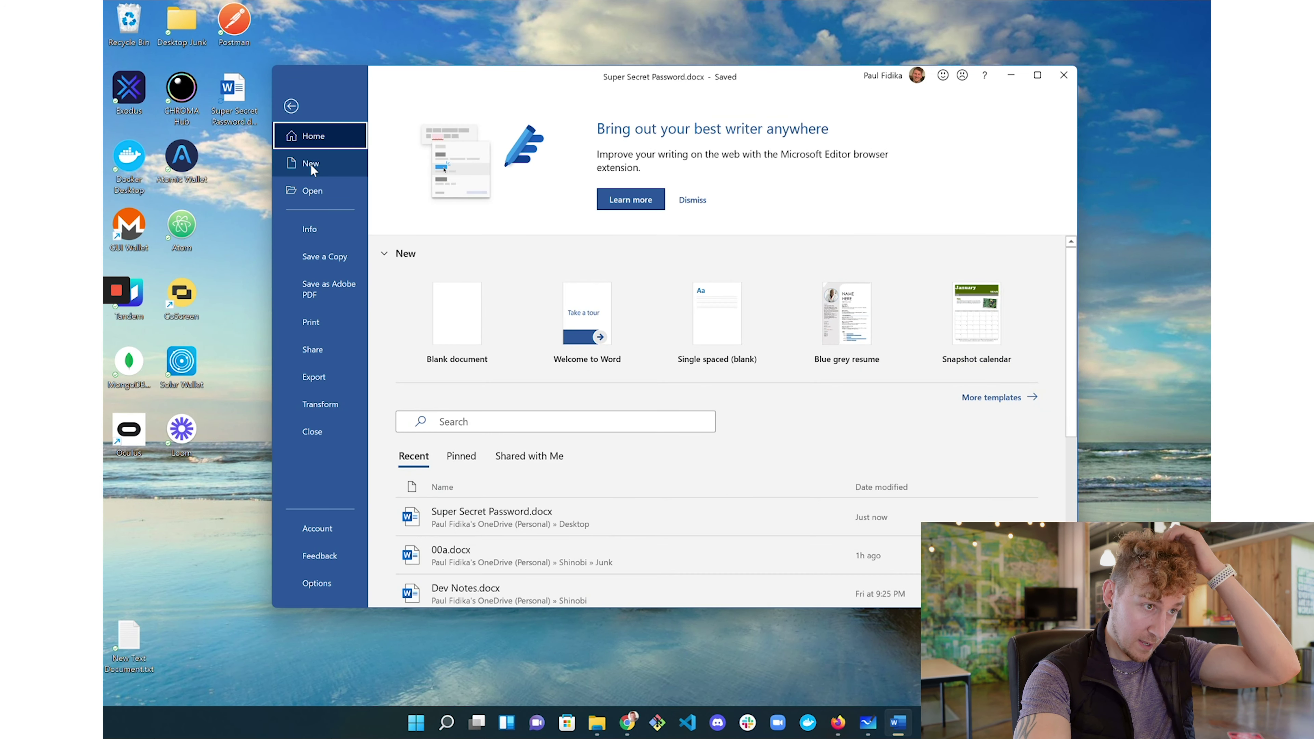
{"action": "left_click", "coordinate": [312, 226]}
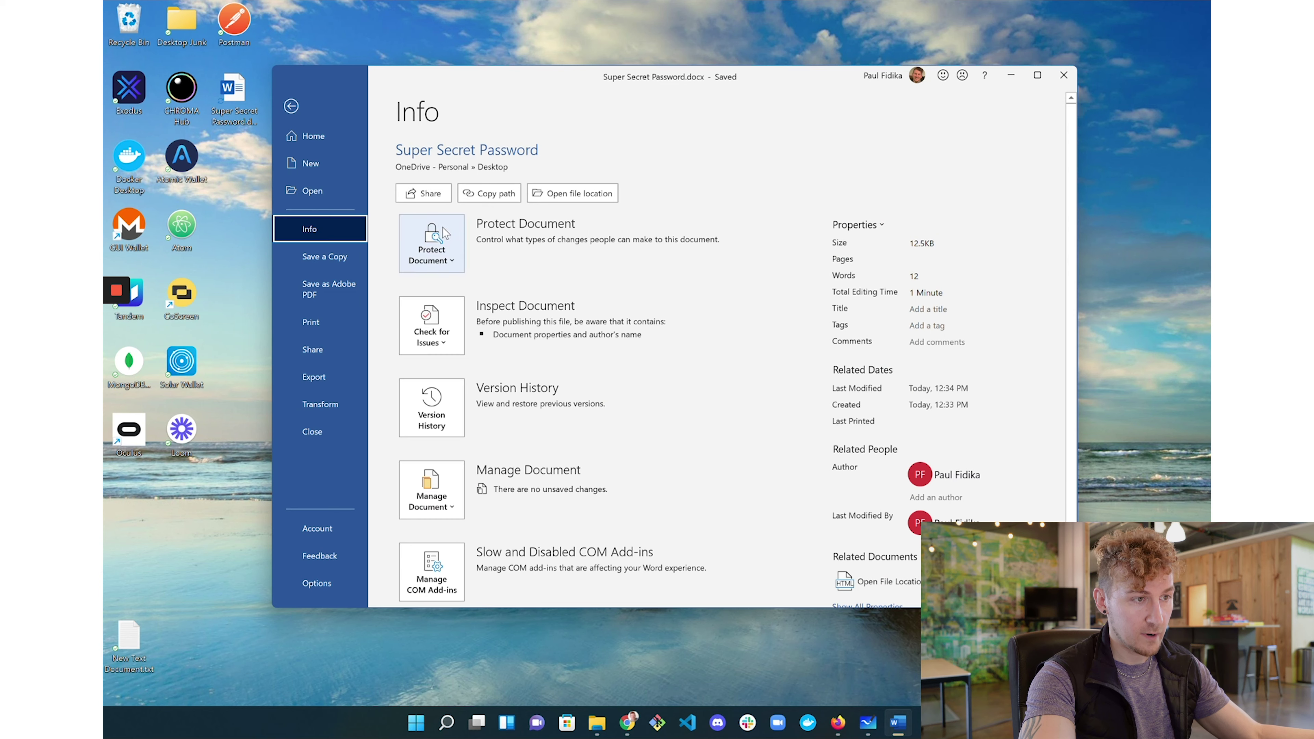
{"action": "left_click", "coordinate": [293, 106]}
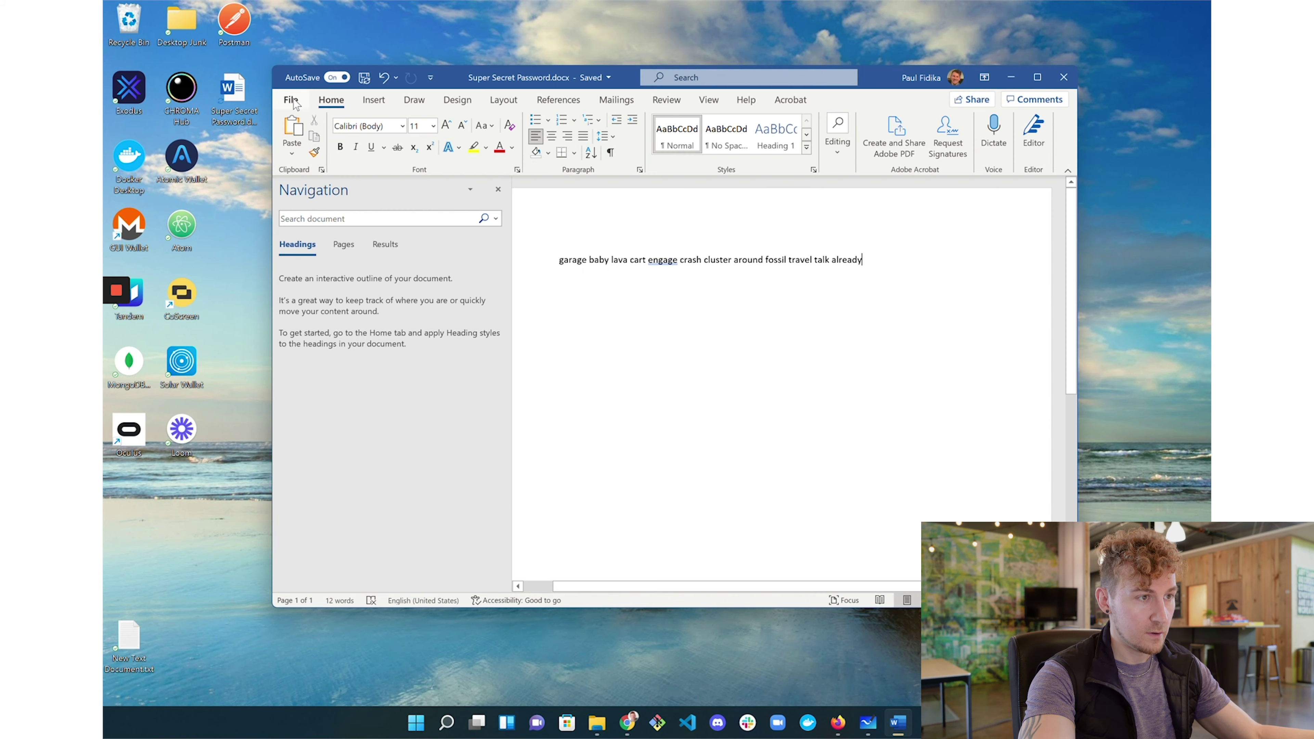
Encrypt the Super Secret Password document with a password, reenter the password, and close the document
{"action": "left_click", "coordinate": [293, 102]}
{"action": "left_click", "coordinate": [310, 230]}
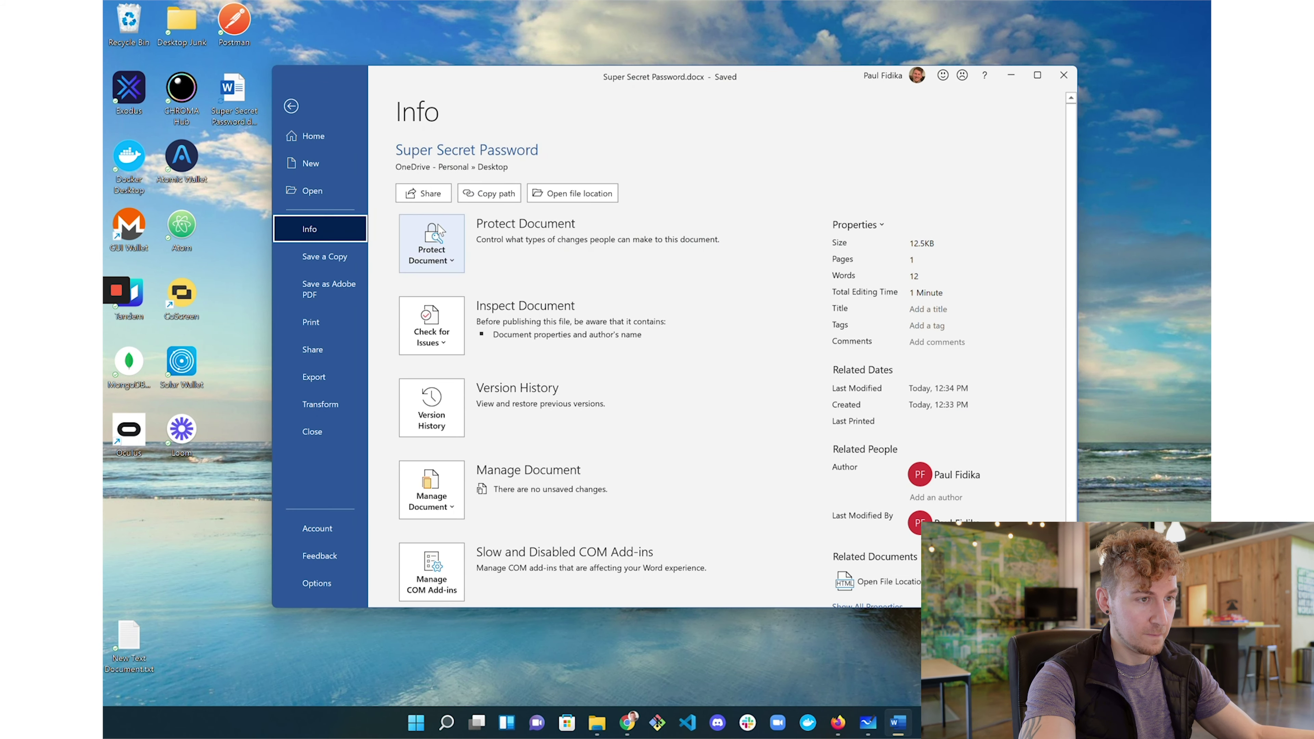
{"action": "left_click", "coordinate": [437, 244]}
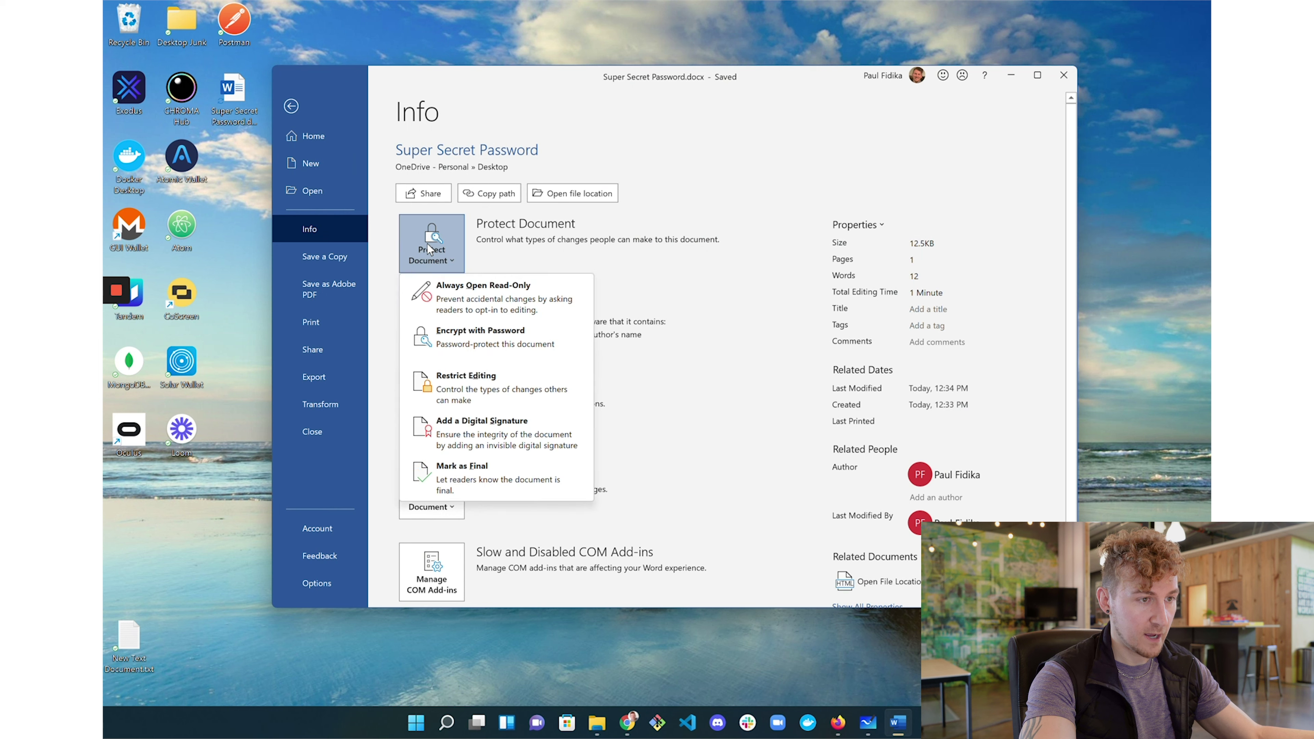
{"action": "left_click", "coordinate": [481, 339]}
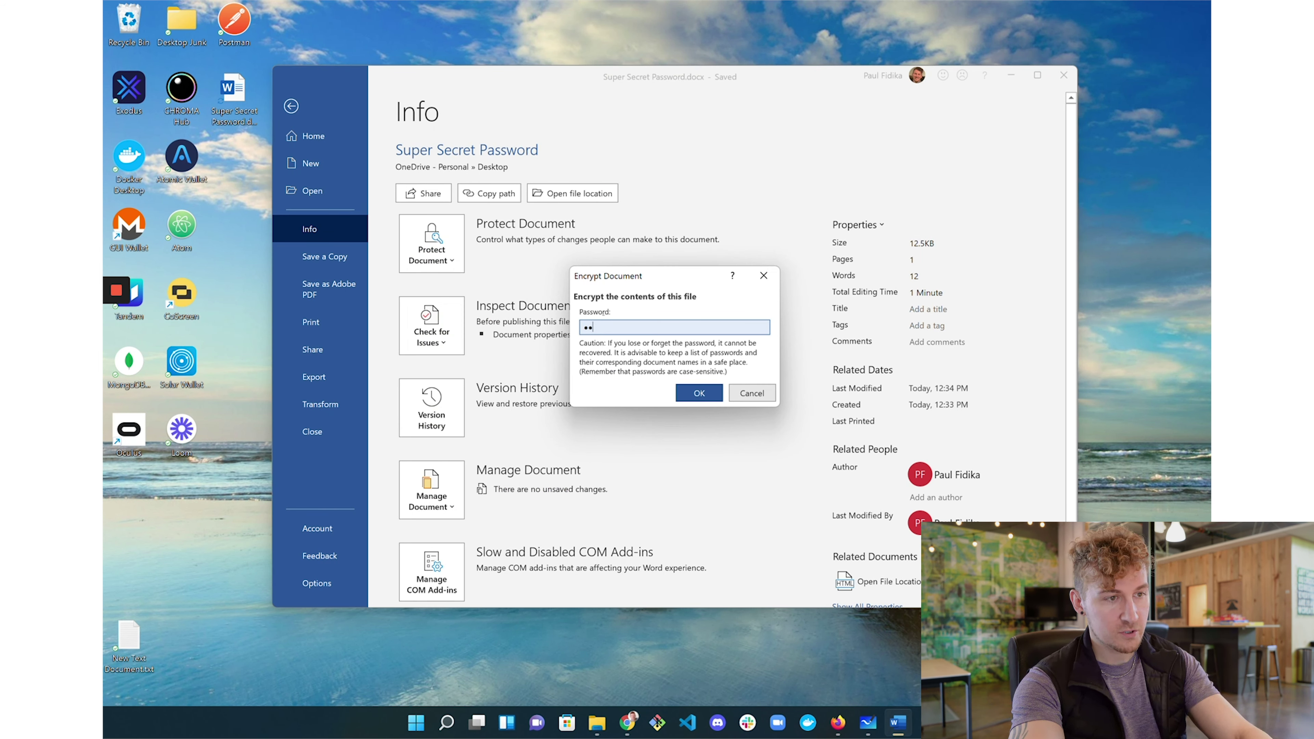
{"action": "left_click", "coordinate": [703, 389]}
{"action": "type", "text": "••"}
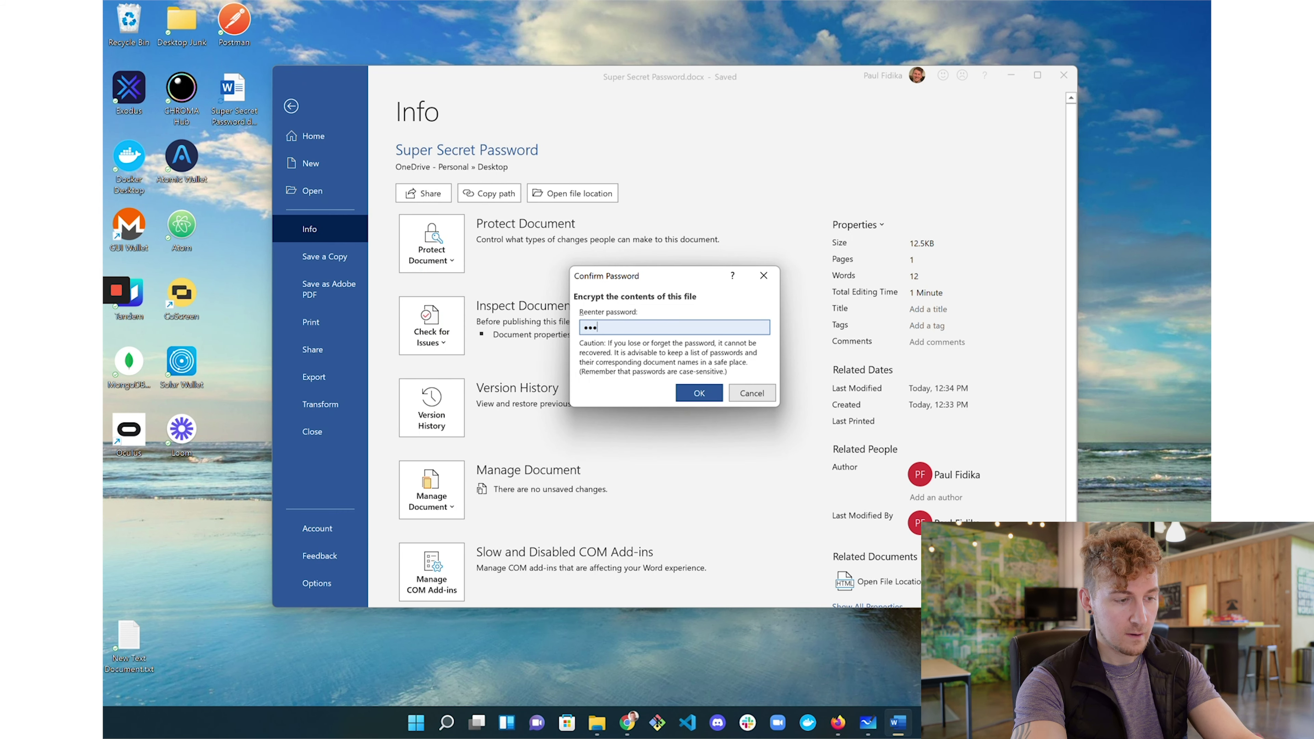
{"action": "type", "text": "•••"}
{"action": "left_click", "coordinate": [682, 396]}
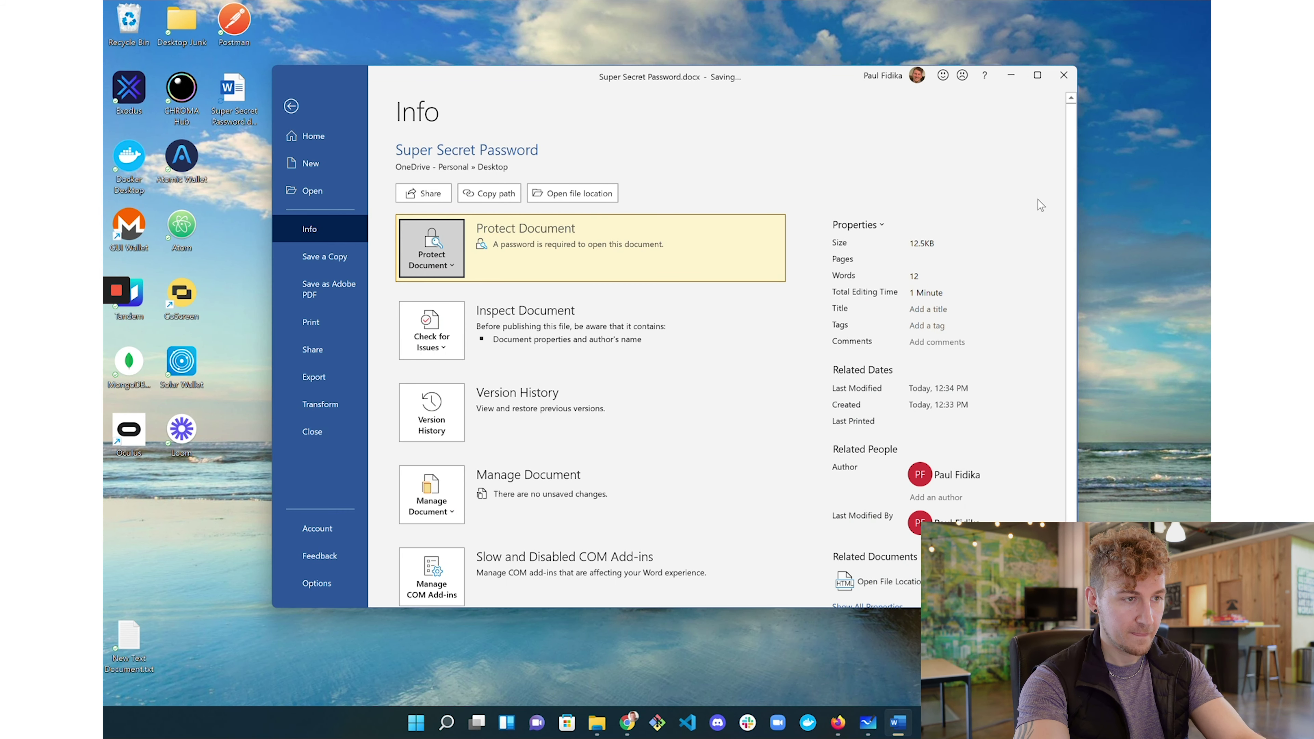
{"action": "left_click", "coordinate": [1063, 75]}
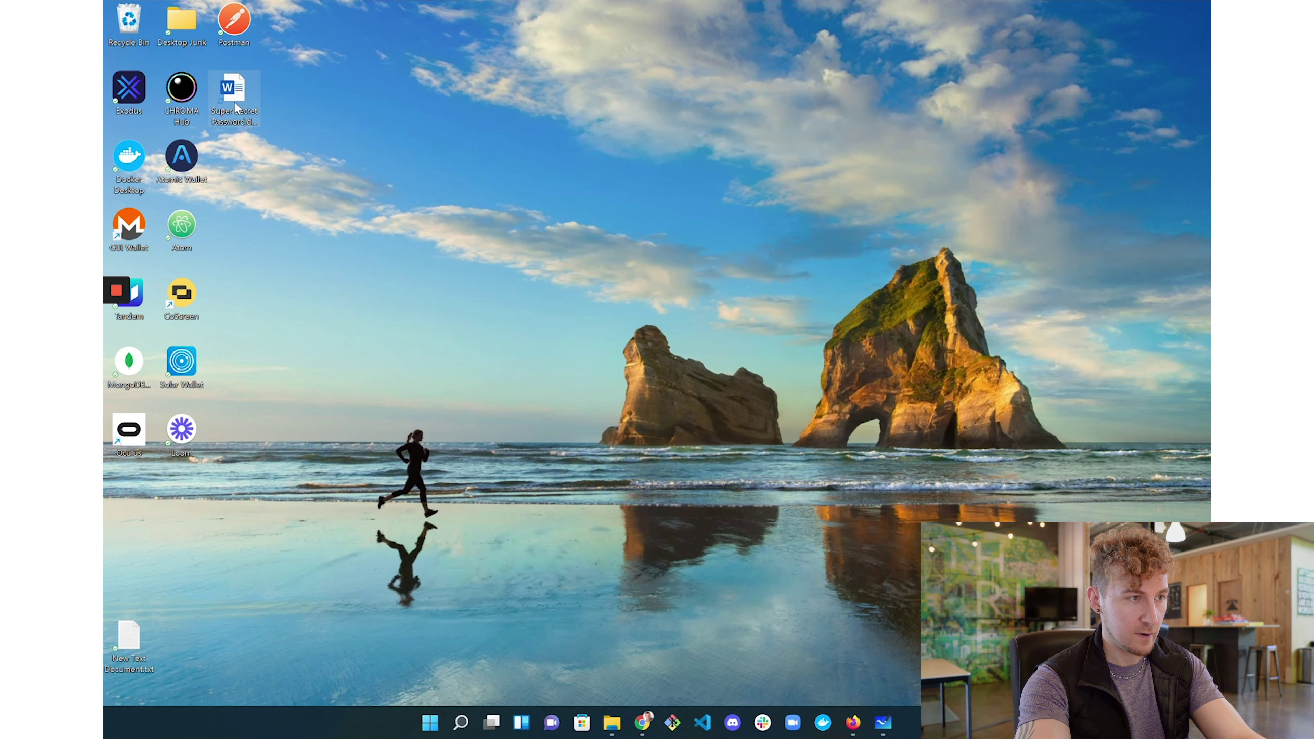
Test the protection by reopening the Super Secret Password document with its password, and close Word
{"action": "double_click", "coordinate": [234, 96]}
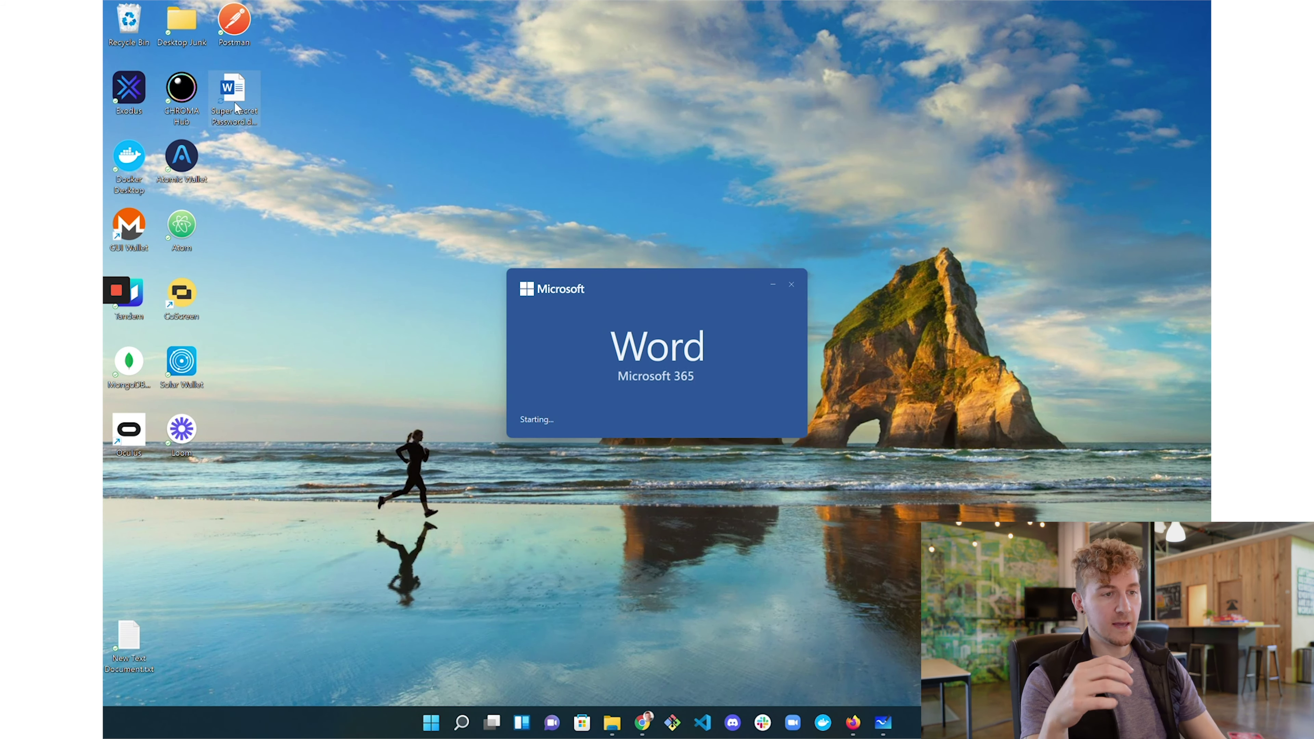
{"action": "type", "text": "p"}
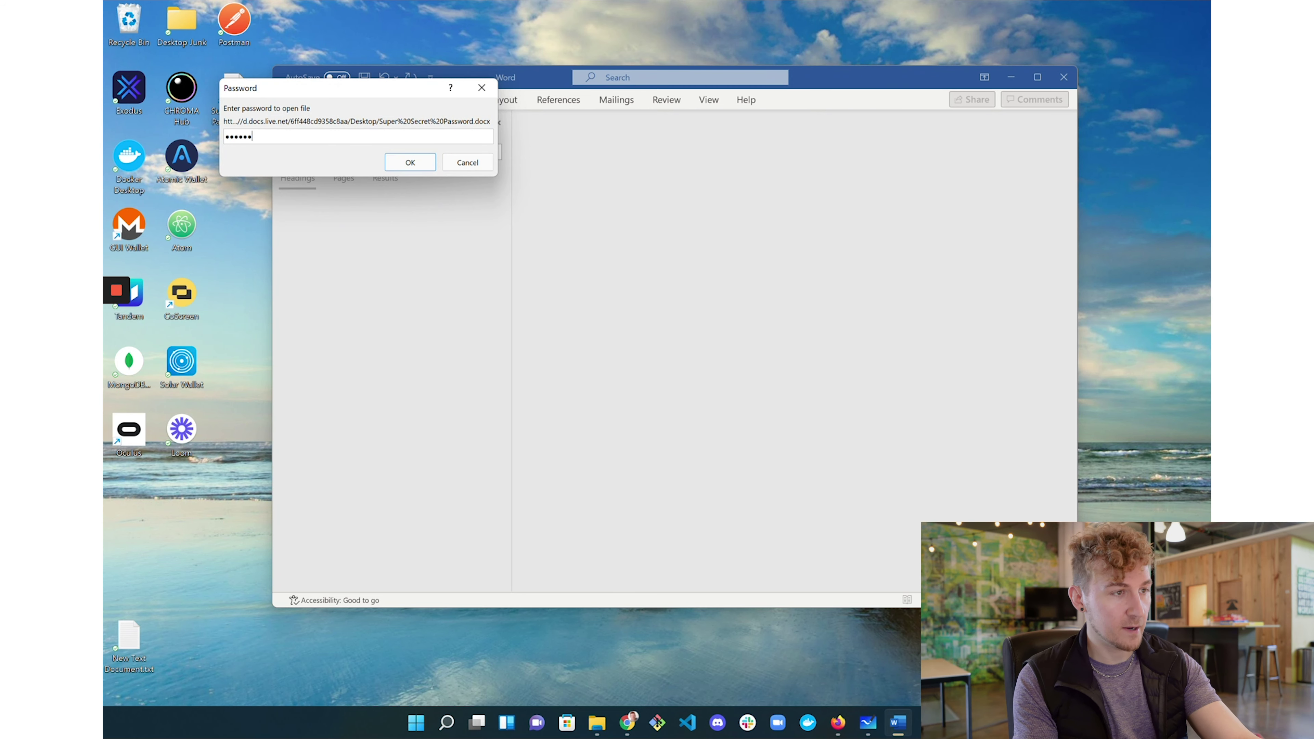
{"action": "left_click", "coordinate": [410, 162]}
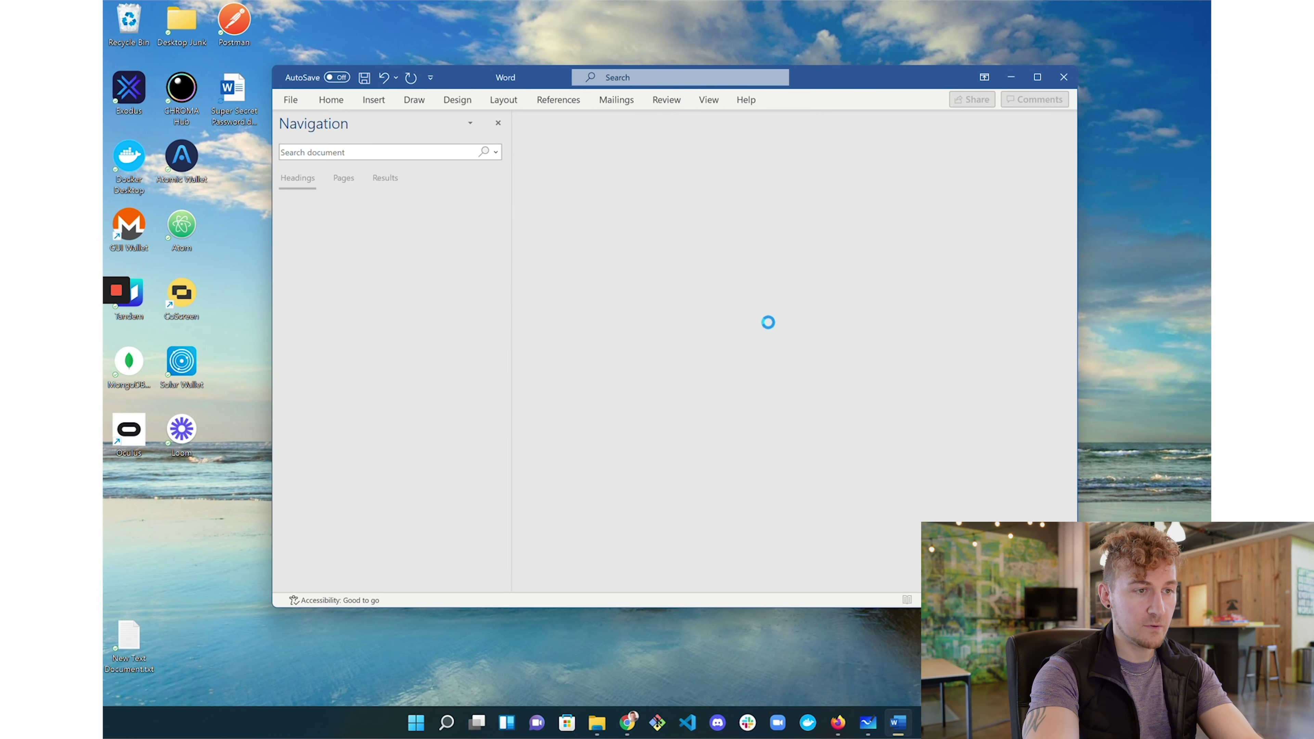
{"action": "left_click", "coordinate": [1064, 77]}
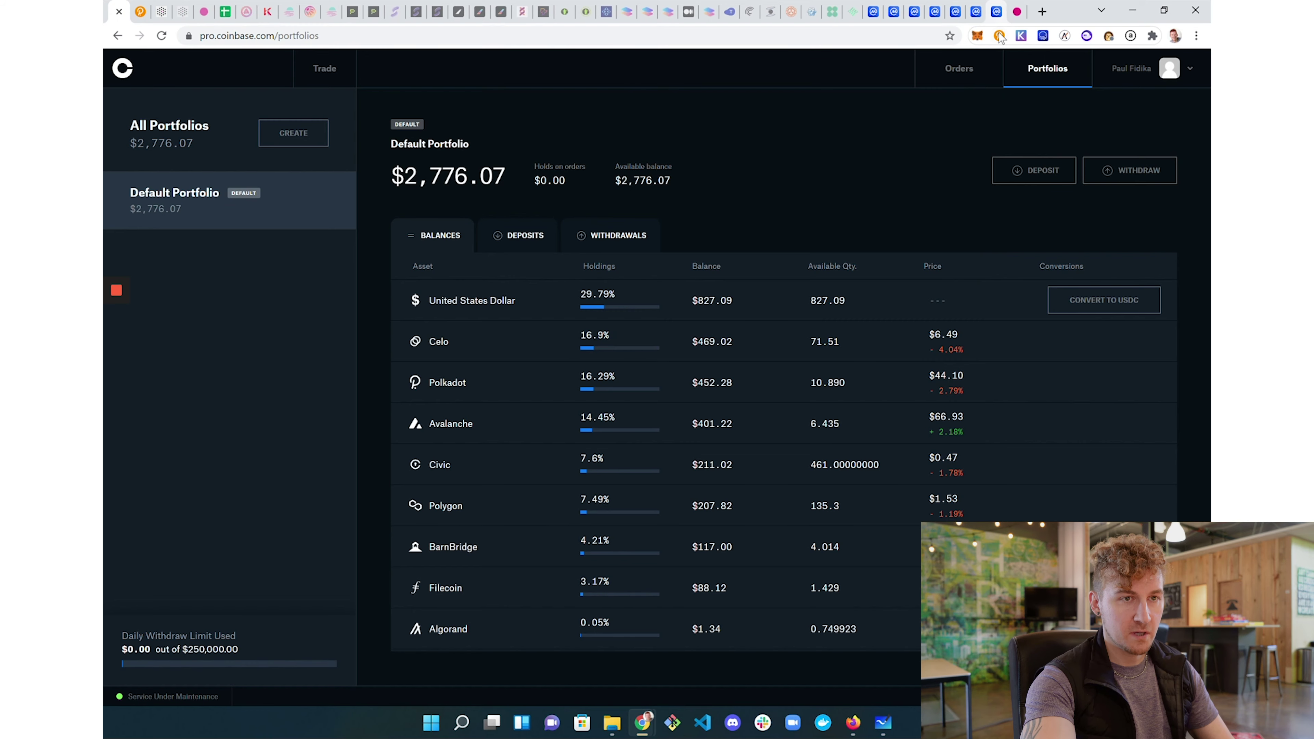
In Chrome, copy the address of the Controller account from the Polkadot extension
{"action": "left_click", "coordinate": [999, 36]}
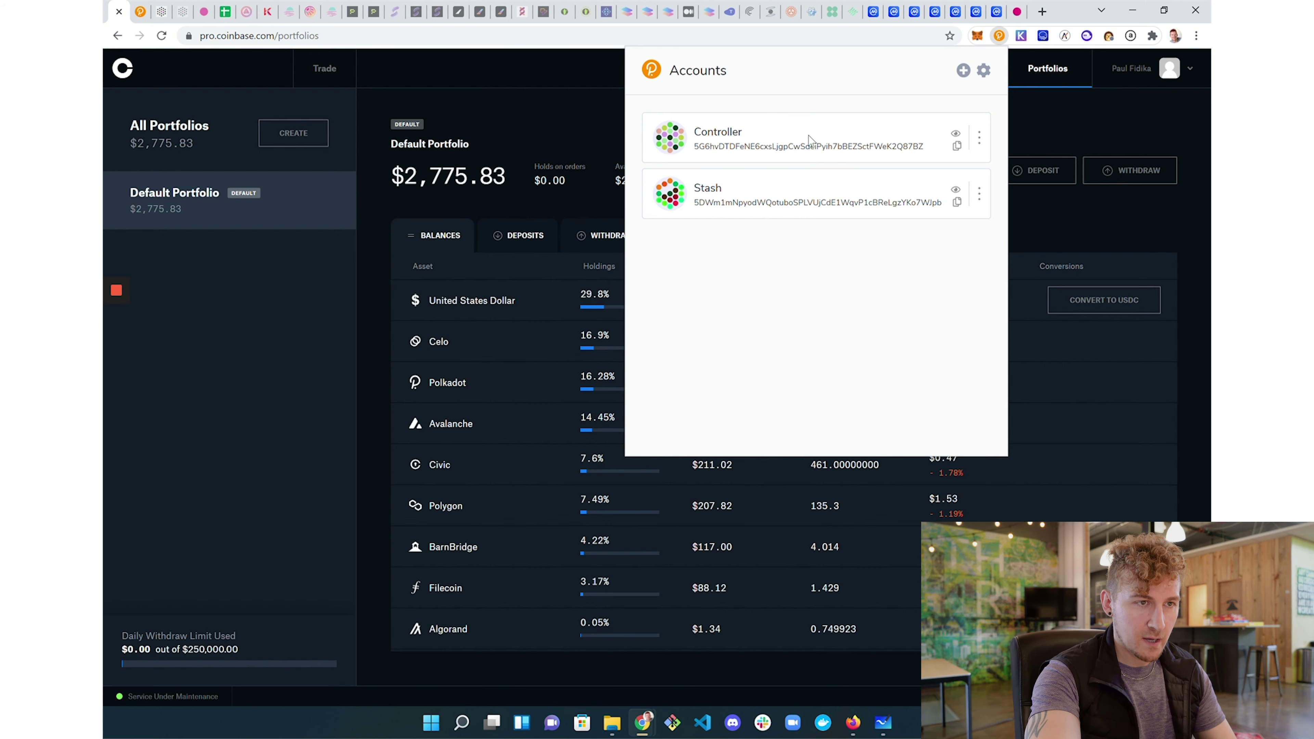
{"action": "left_click", "coordinate": [956, 146]}
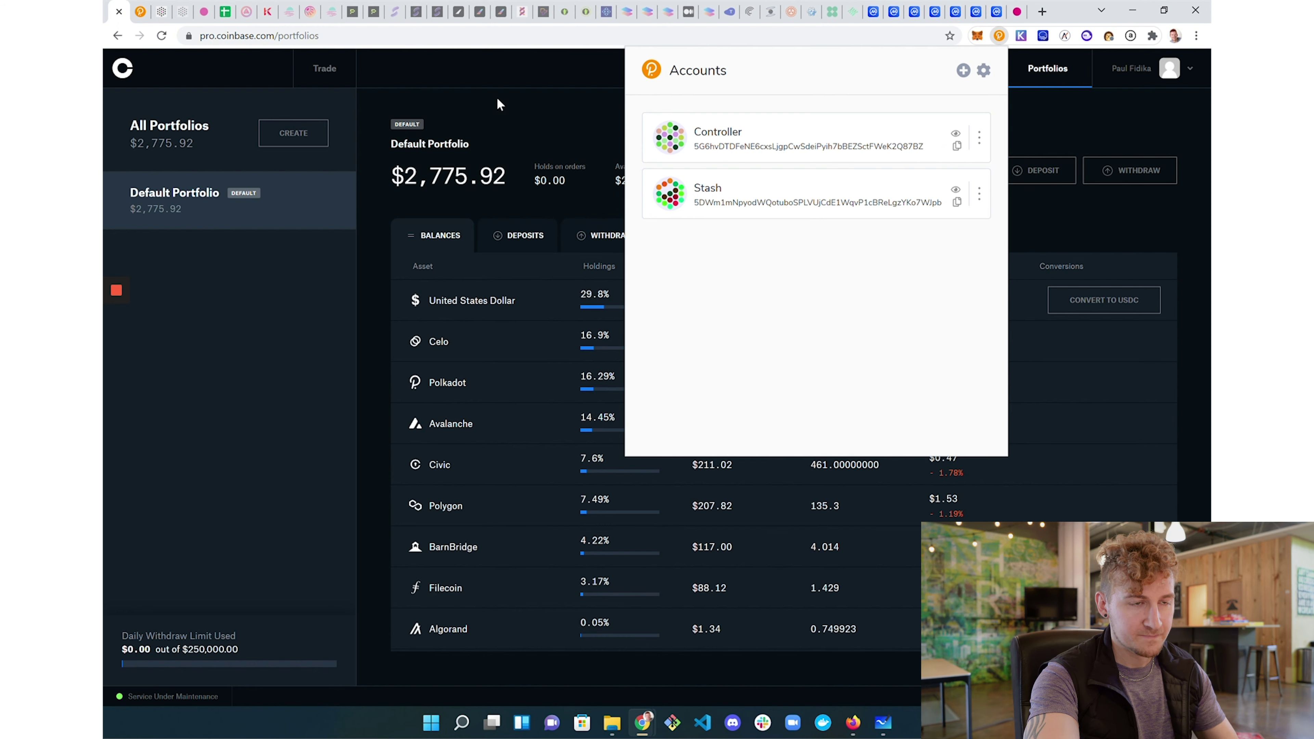
{"action": "left_click", "coordinate": [518, 97]}
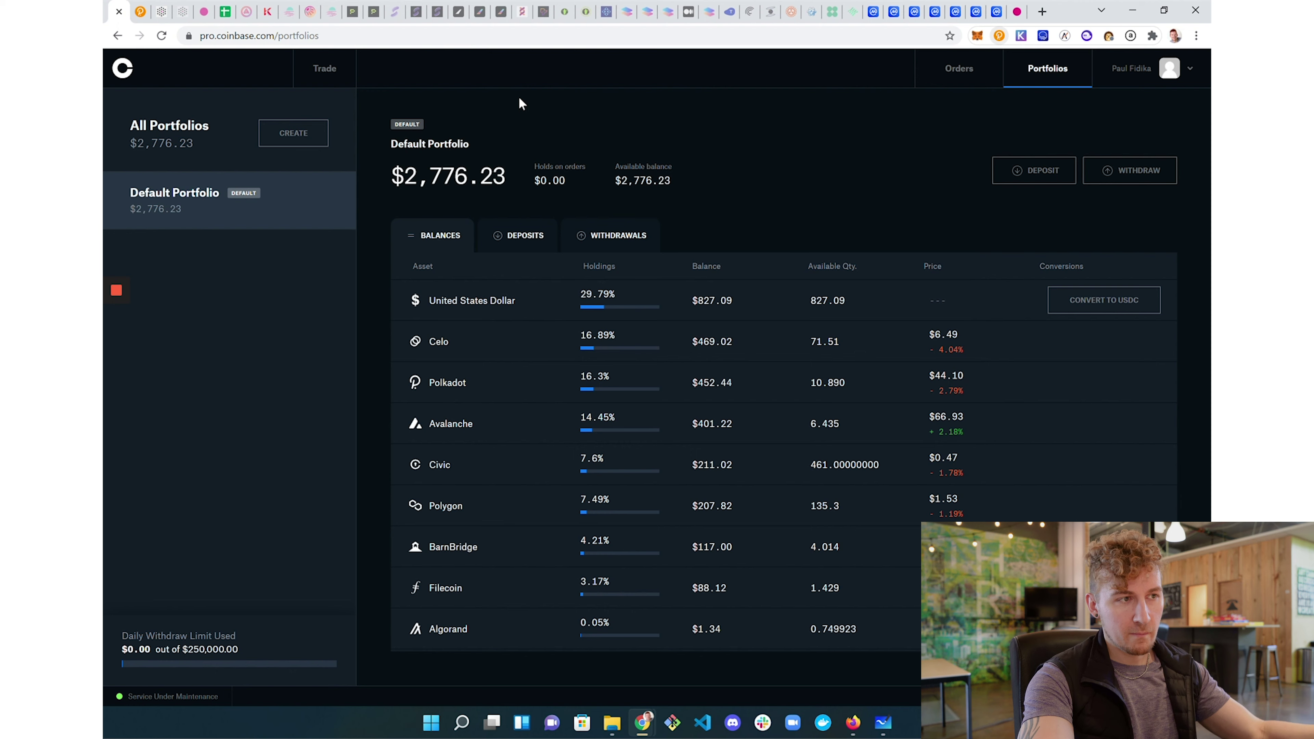
Open the hosted apps wallet from the polkadot.js.org site
{"action": "left_click", "coordinate": [141, 12]}
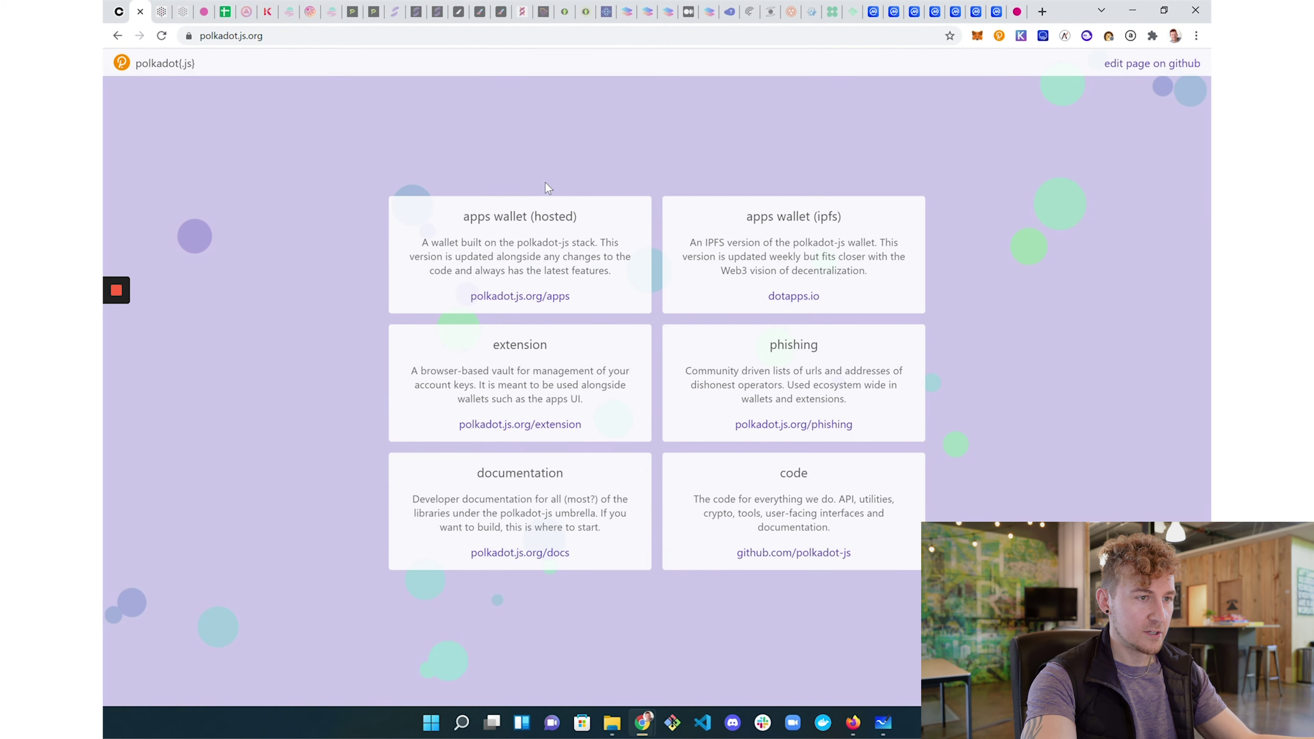
{"action": "left_click", "coordinate": [525, 299]}
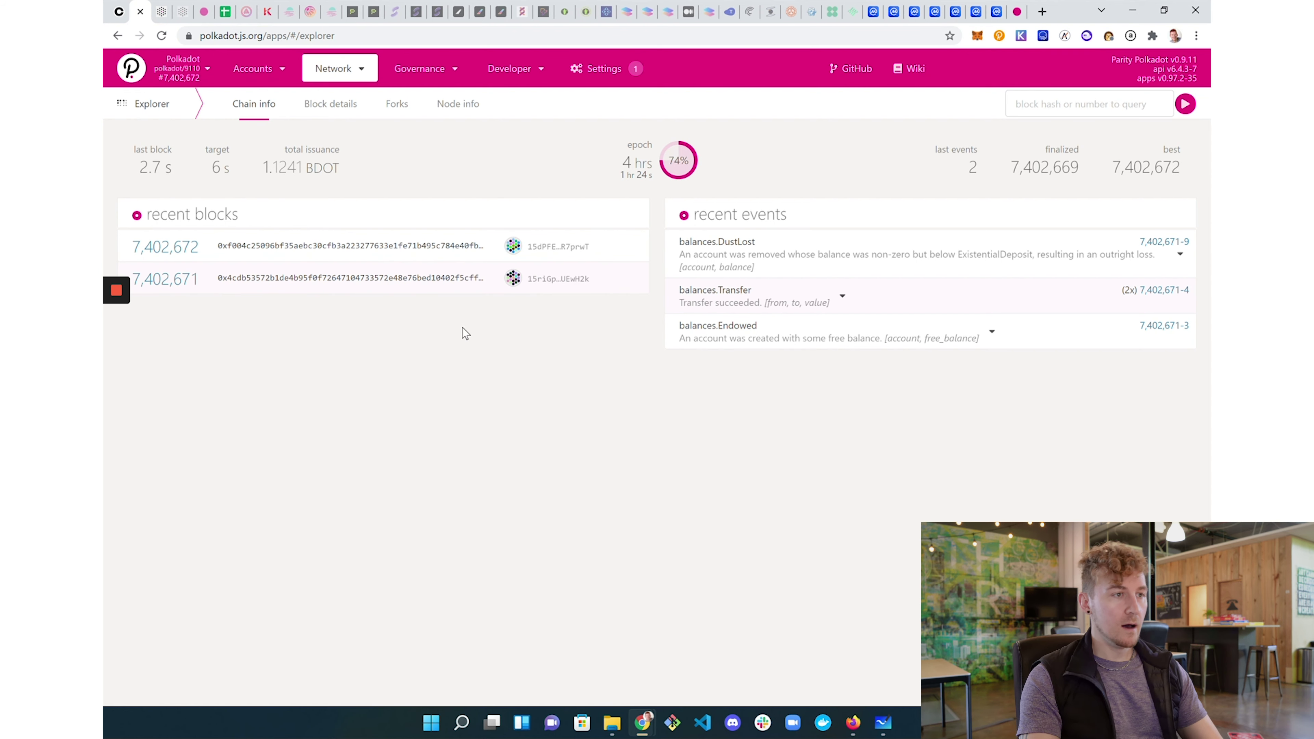
Review the network selector's Polkadot and Kusama groups and Polkadot's connection endpoints, ending on the via Parity option
{"action": "left_click", "coordinate": [174, 72]}
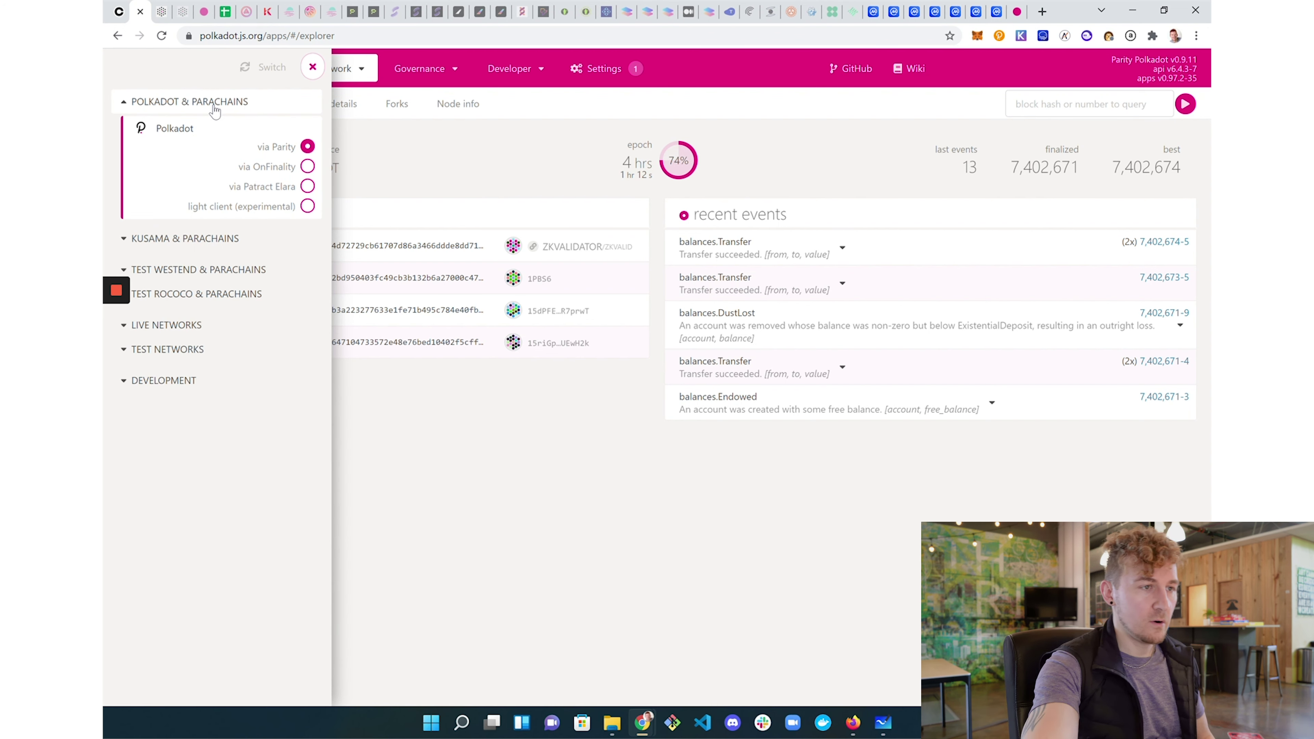
{"action": "left_click", "coordinate": [313, 67]}
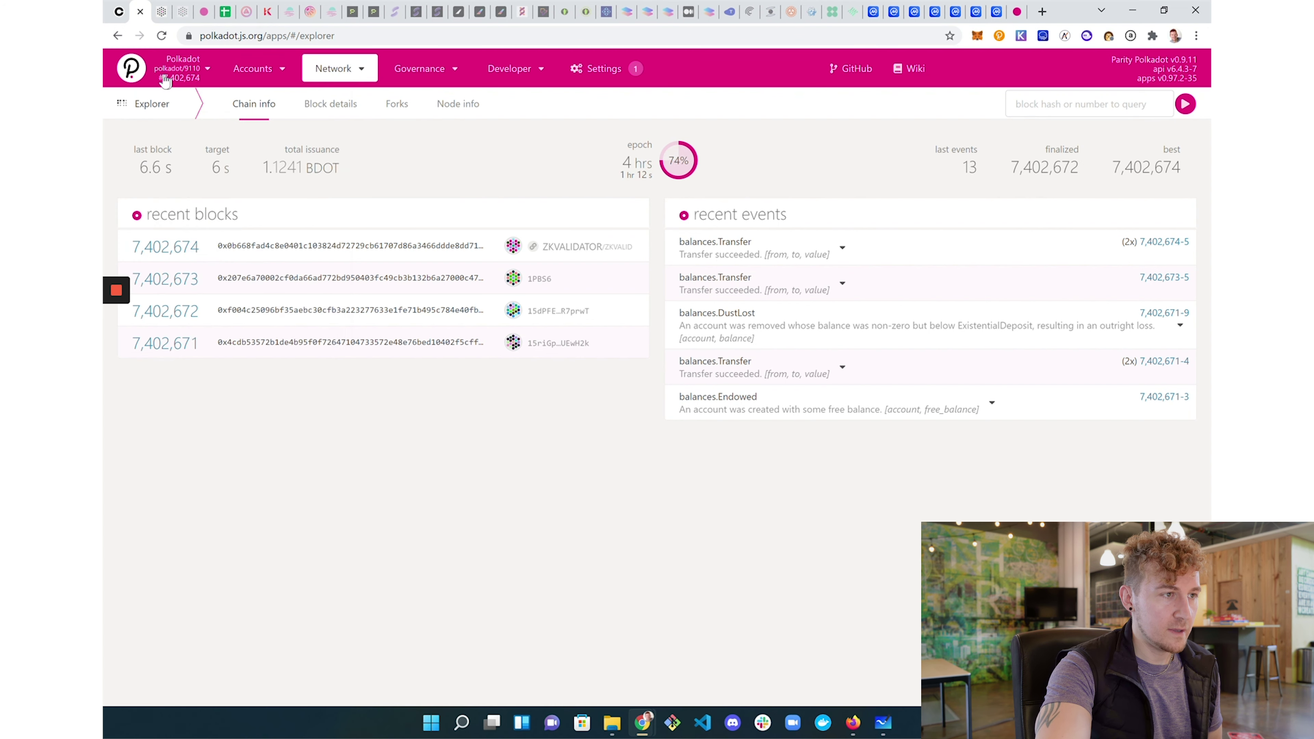
{"action": "left_click", "coordinate": [136, 68]}
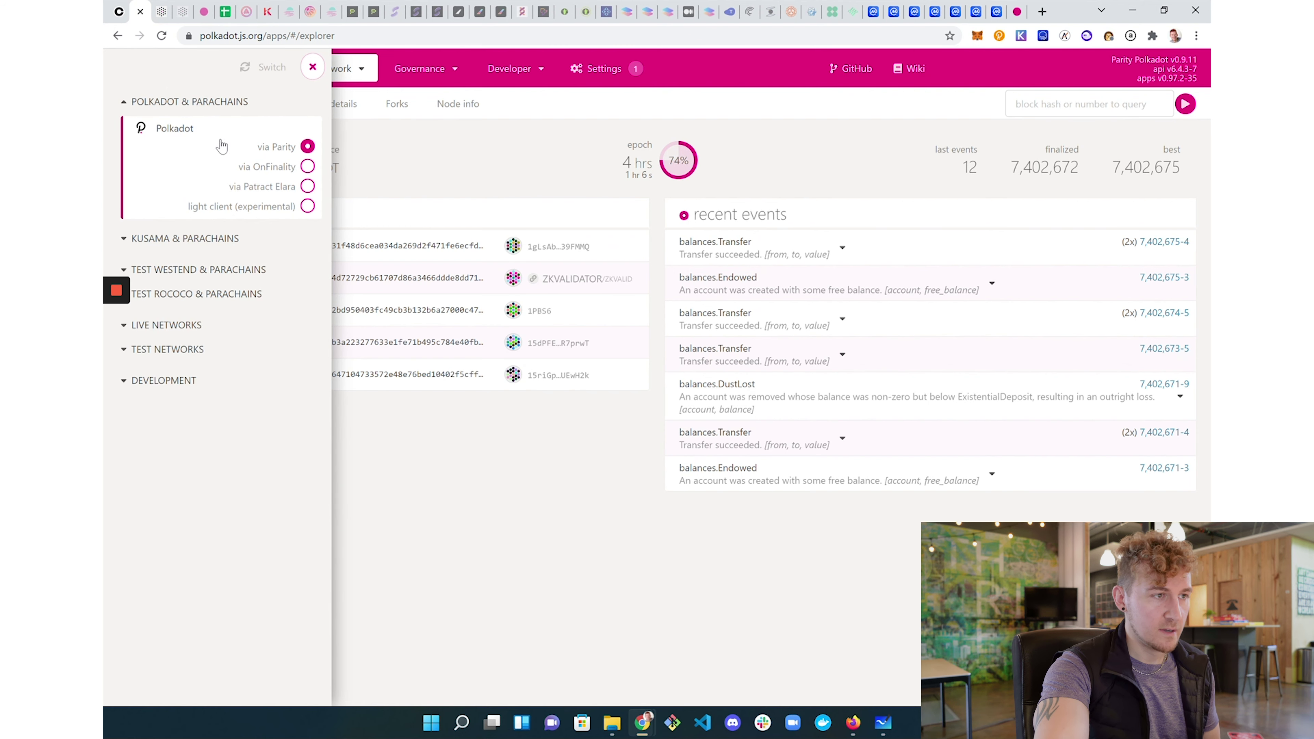
{"action": "left_click", "coordinate": [211, 237]}
{"action": "left_click", "coordinate": [190, 101]}
{"action": "left_click", "coordinate": [308, 167]}
{"action": "left_click", "coordinate": [308, 186]}
{"action": "left_click", "coordinate": [308, 206]}
{"action": "left_click", "coordinate": [308, 147]}
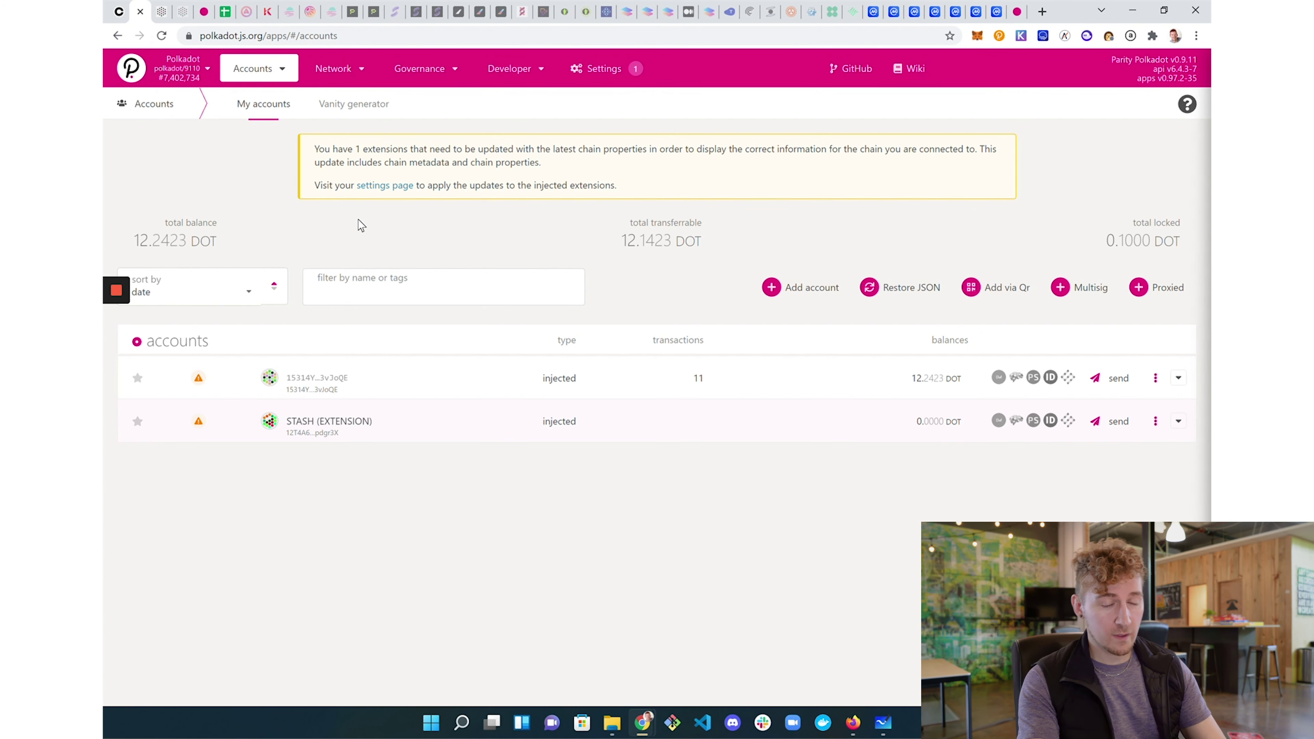
From the accounts page, look up the networks available under Kusama & Parachains
{"action": "left_click", "coordinate": [191, 67]}
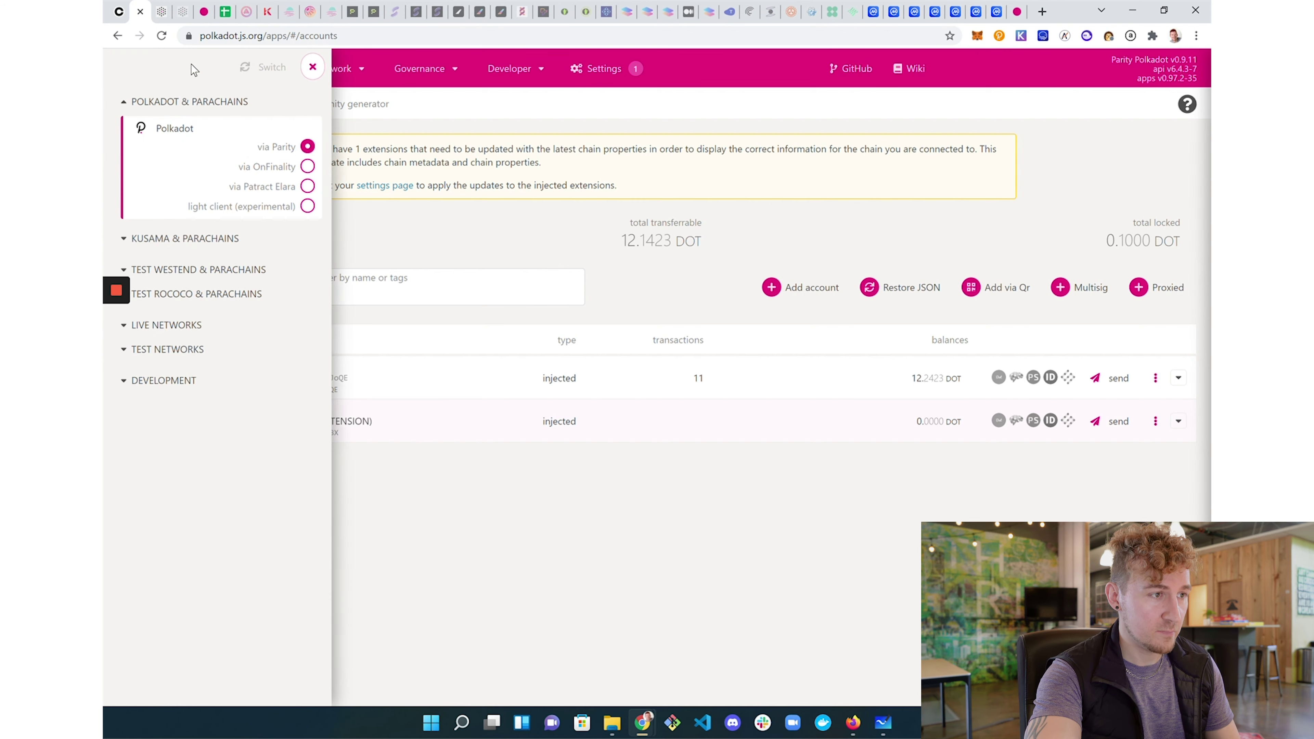
{"action": "left_click", "coordinate": [208, 241]}
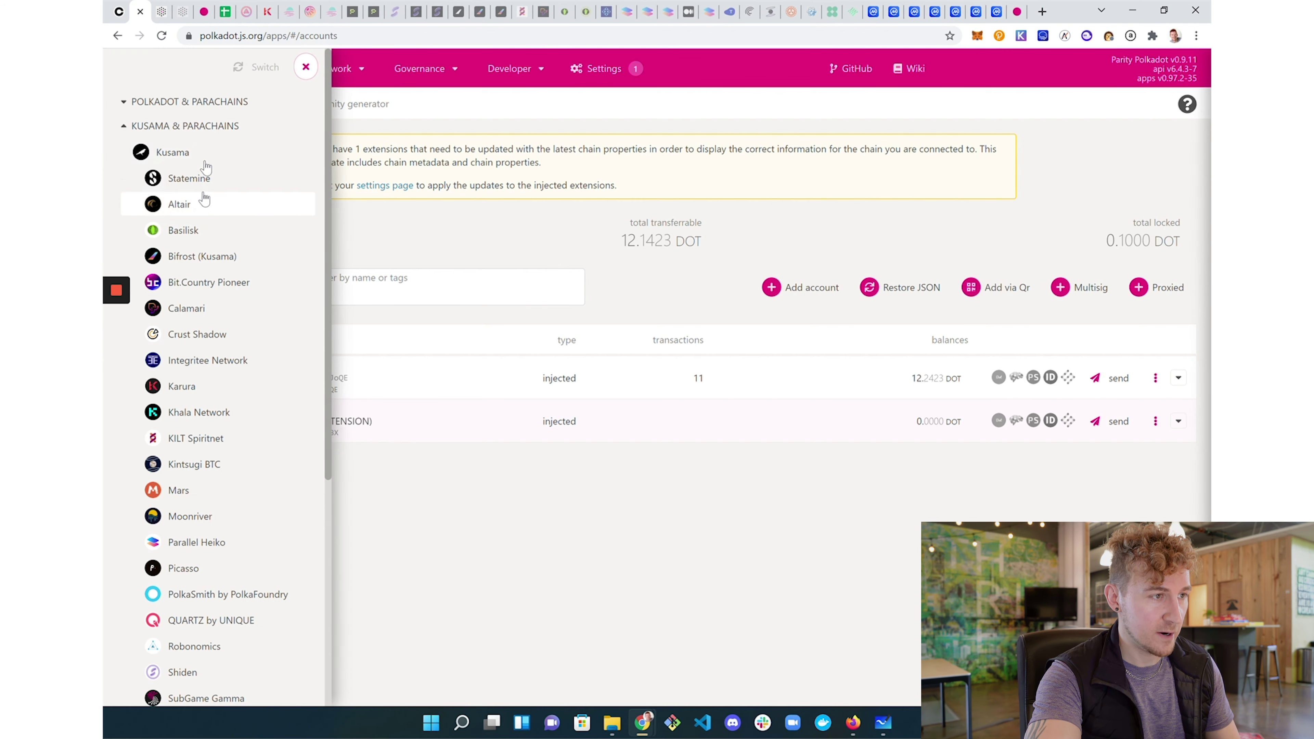
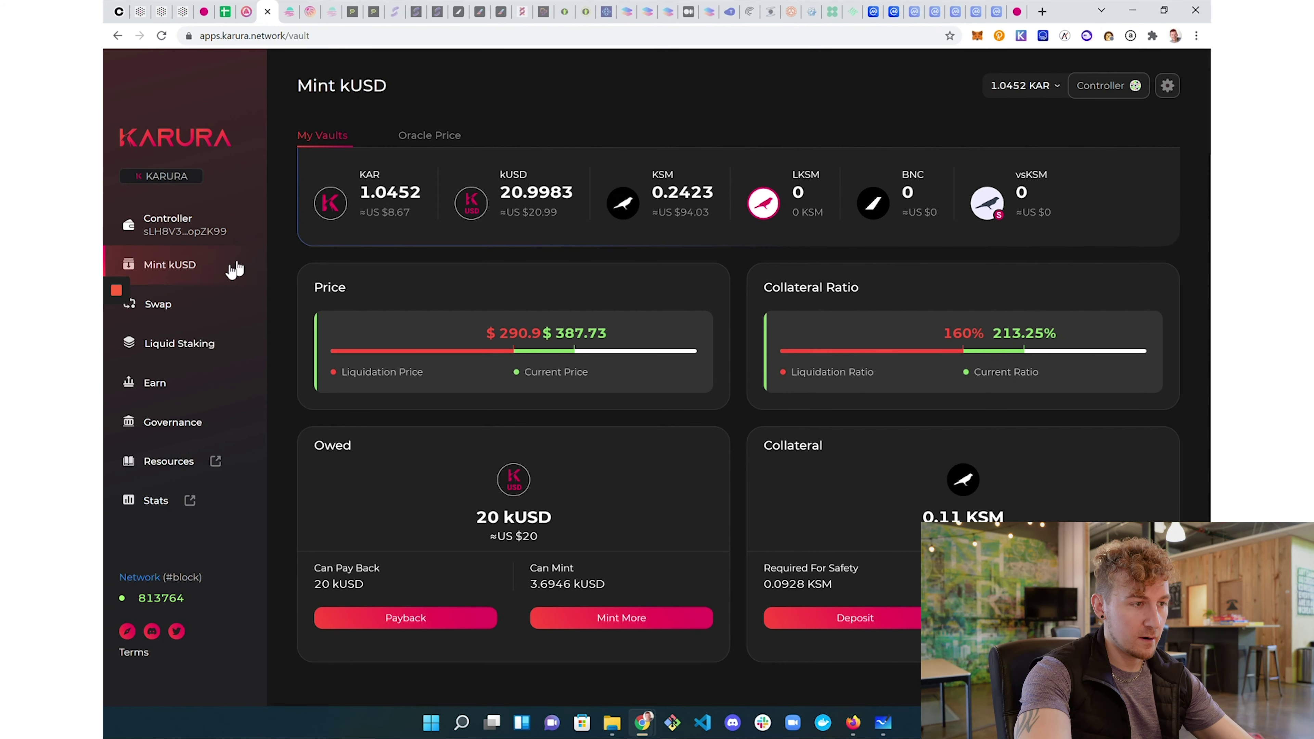
On Karura, set up a swap that pays with KSM to receive 1 KAR
{"action": "left_click", "coordinate": [170, 308]}
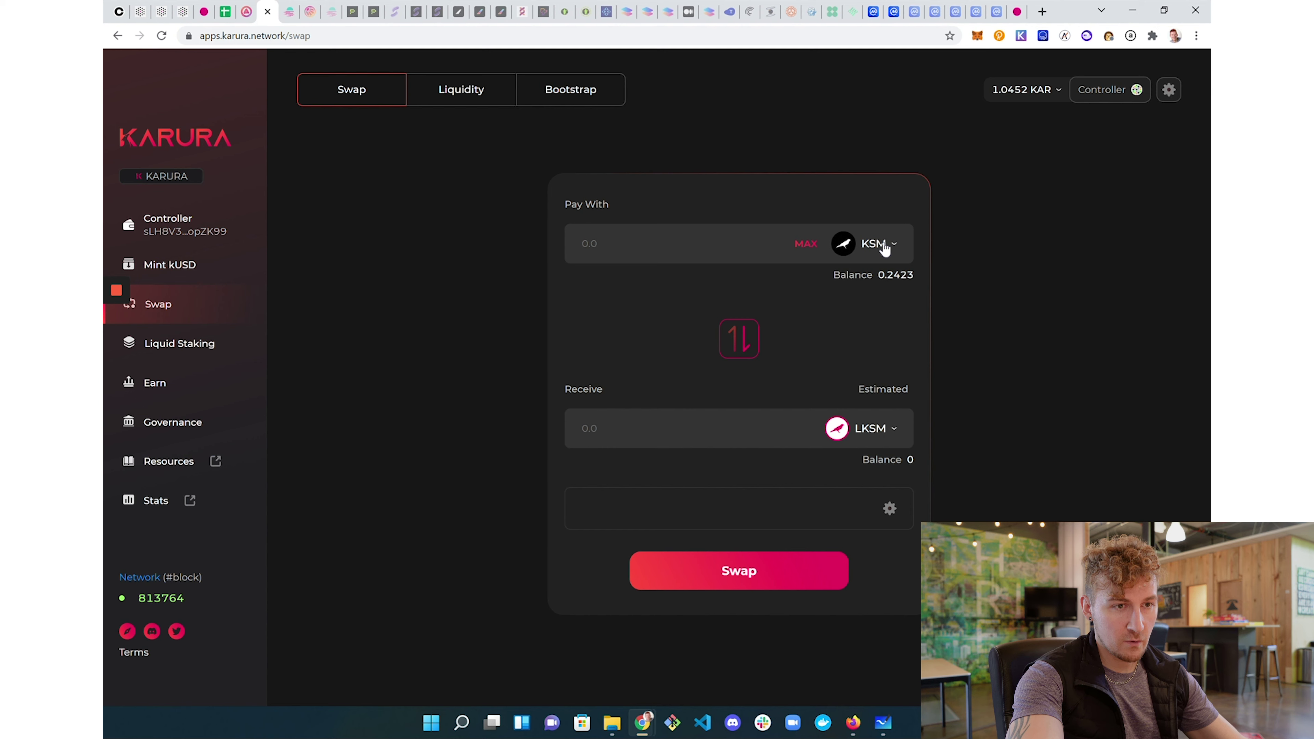
{"action": "left_click", "coordinate": [884, 249]}
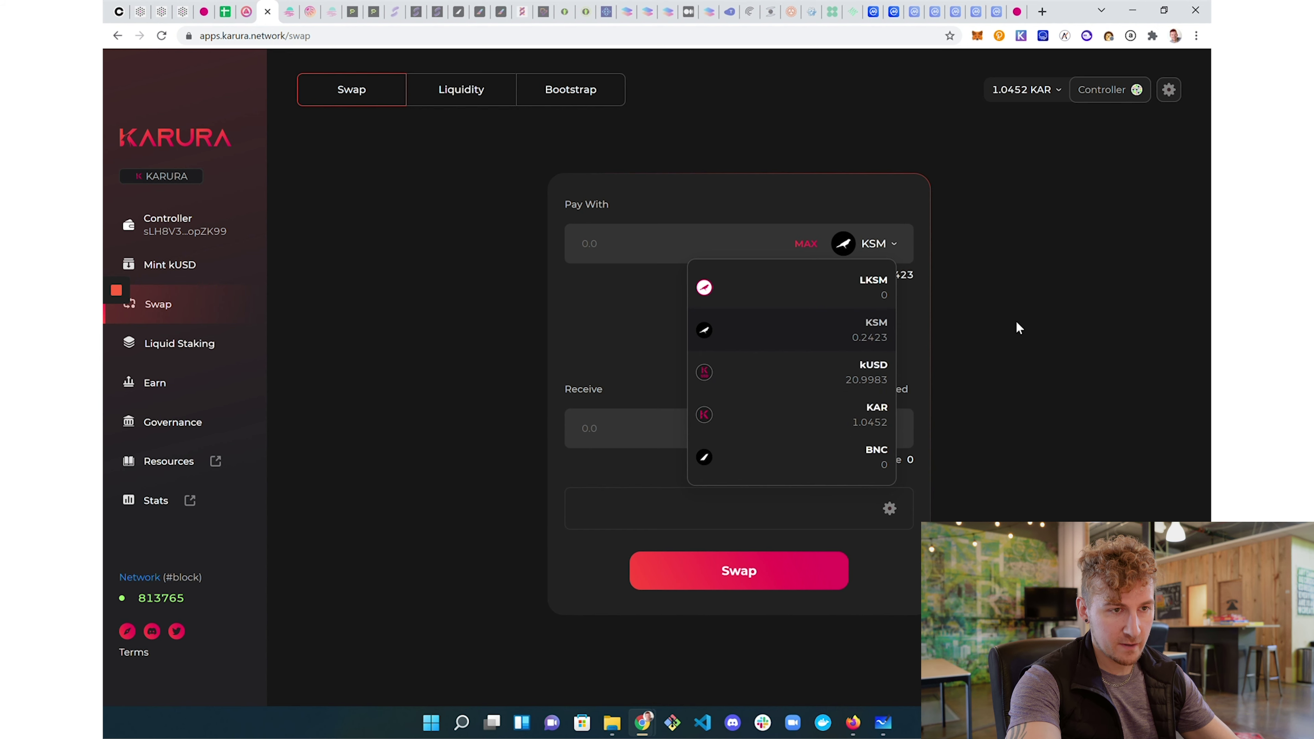
{"action": "left_click", "coordinate": [895, 448]}
{"action": "left_click", "coordinate": [880, 430]}
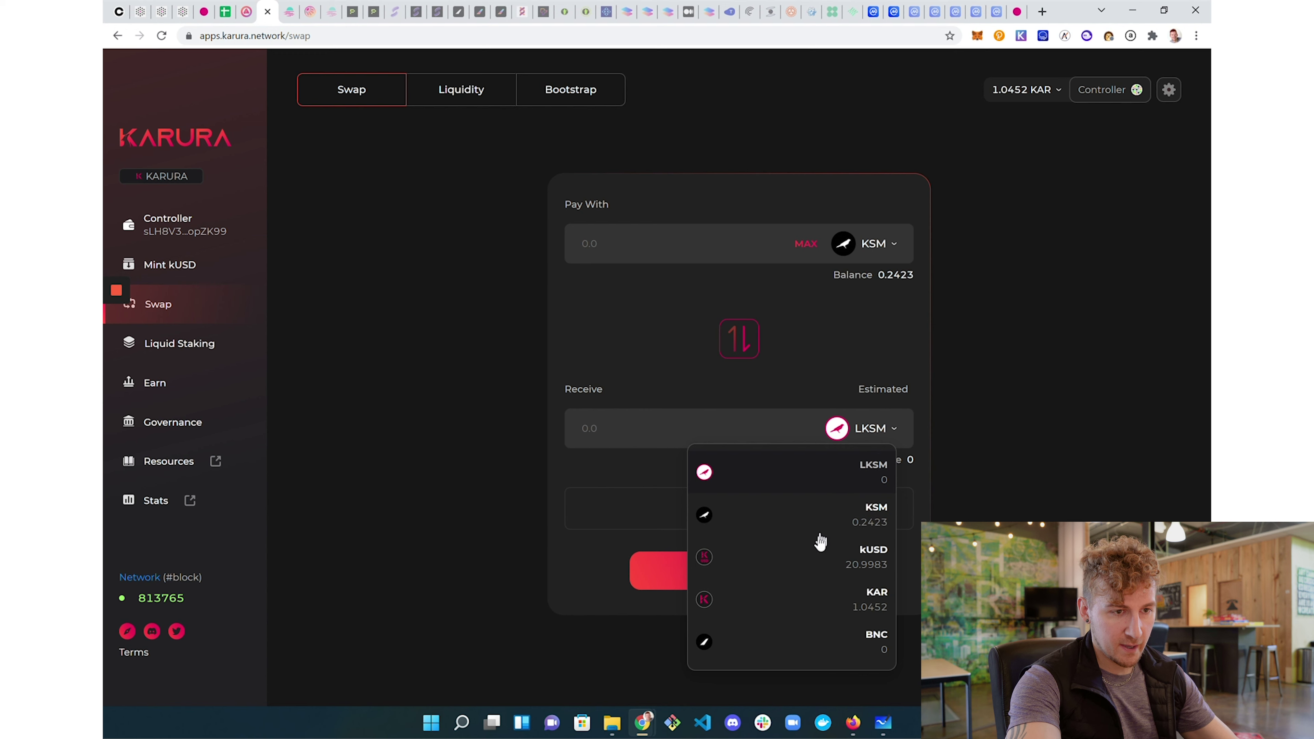
{"action": "left_click", "coordinate": [818, 602]}
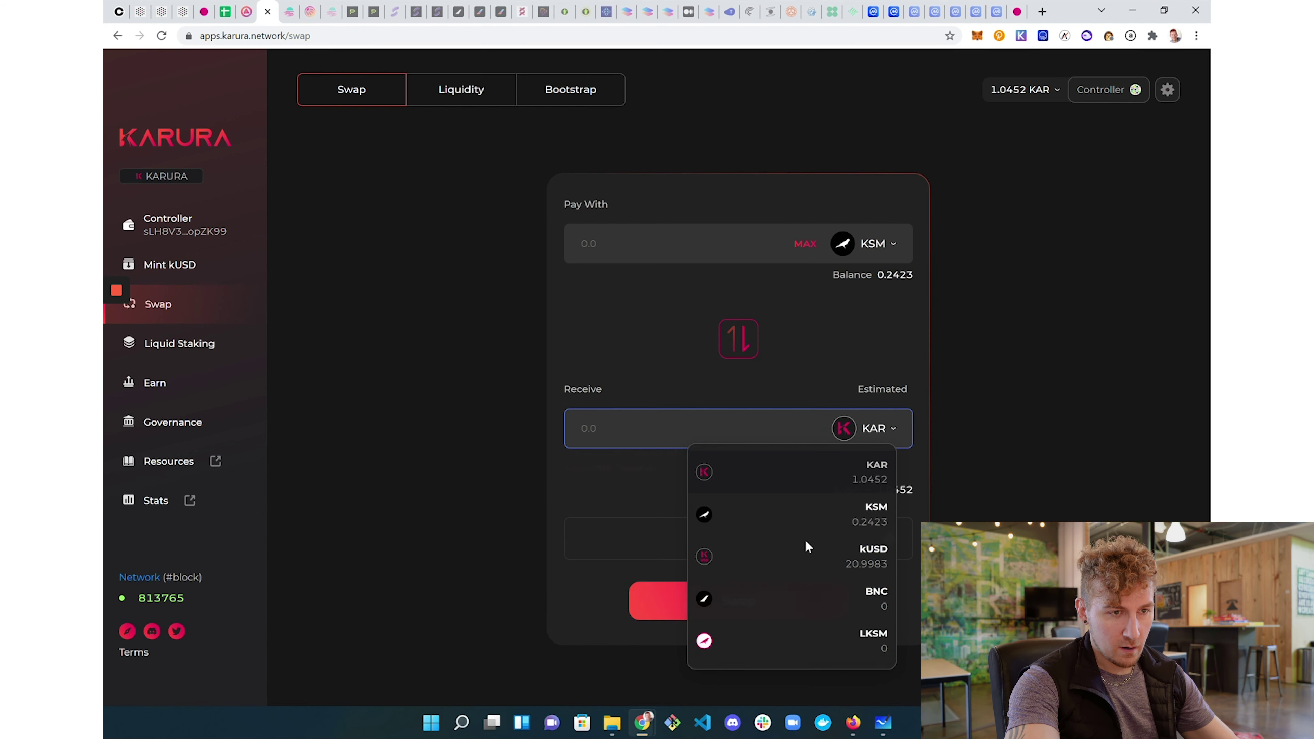
{"action": "left_click", "coordinate": [704, 438]}
{"action": "type", "text": "1"}
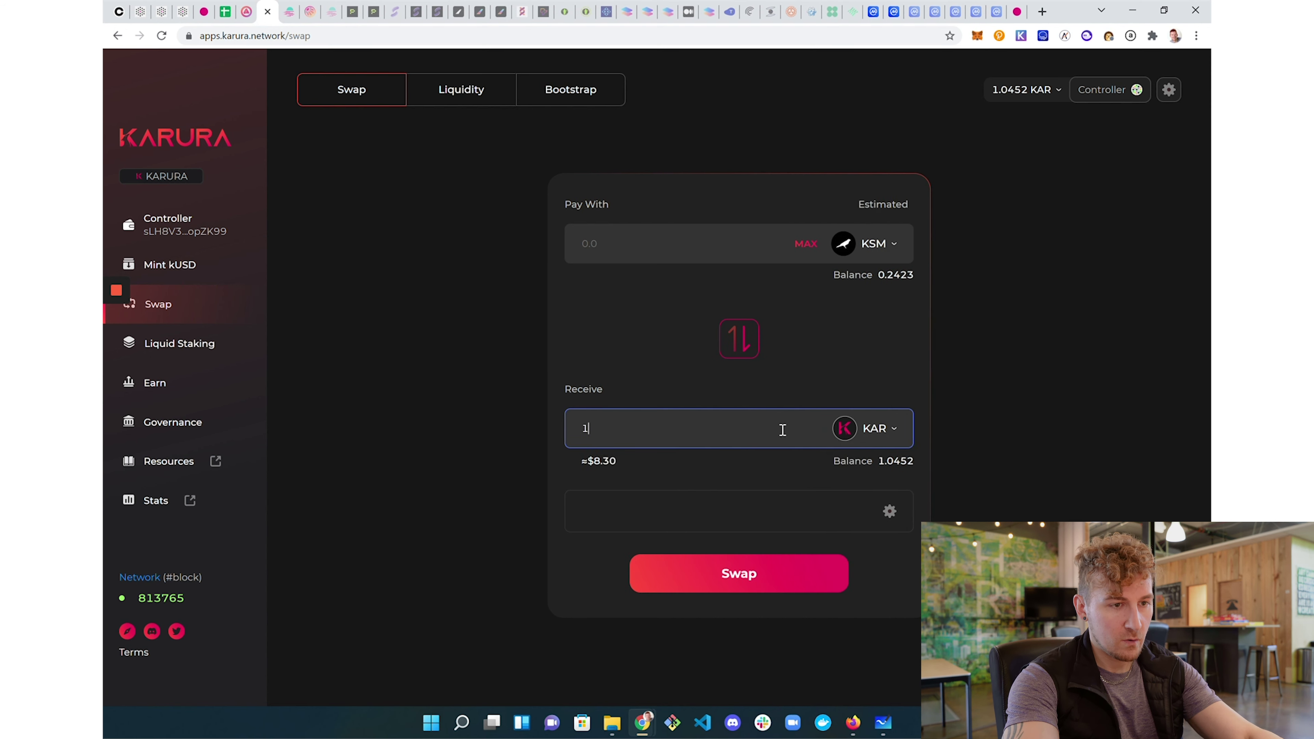
Submit the swap and sign its transaction in the polkadot{.js} extension, and open Karura's Liquid Staking page
{"action": "scroll", "coordinate": [1003, 406], "scroll_direction": "down", "scroll_amount": 2}
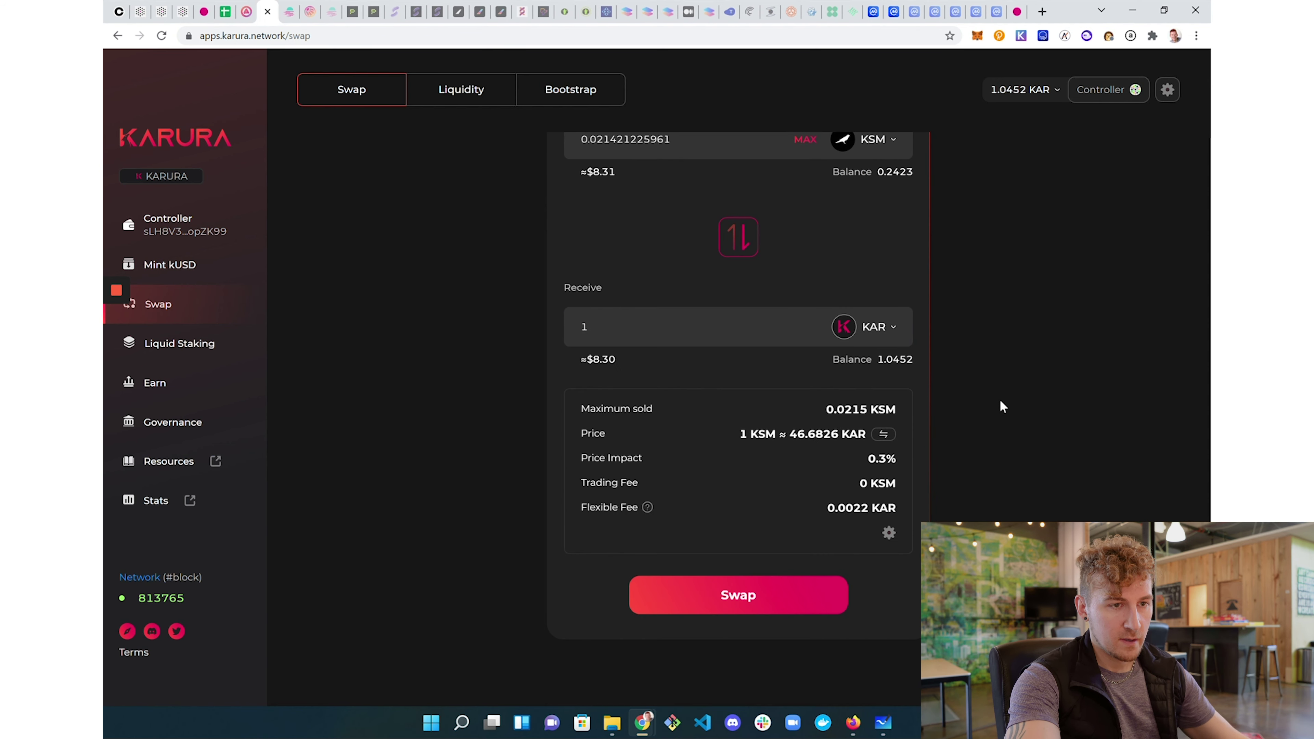
{"action": "left_click", "coordinate": [742, 597]}
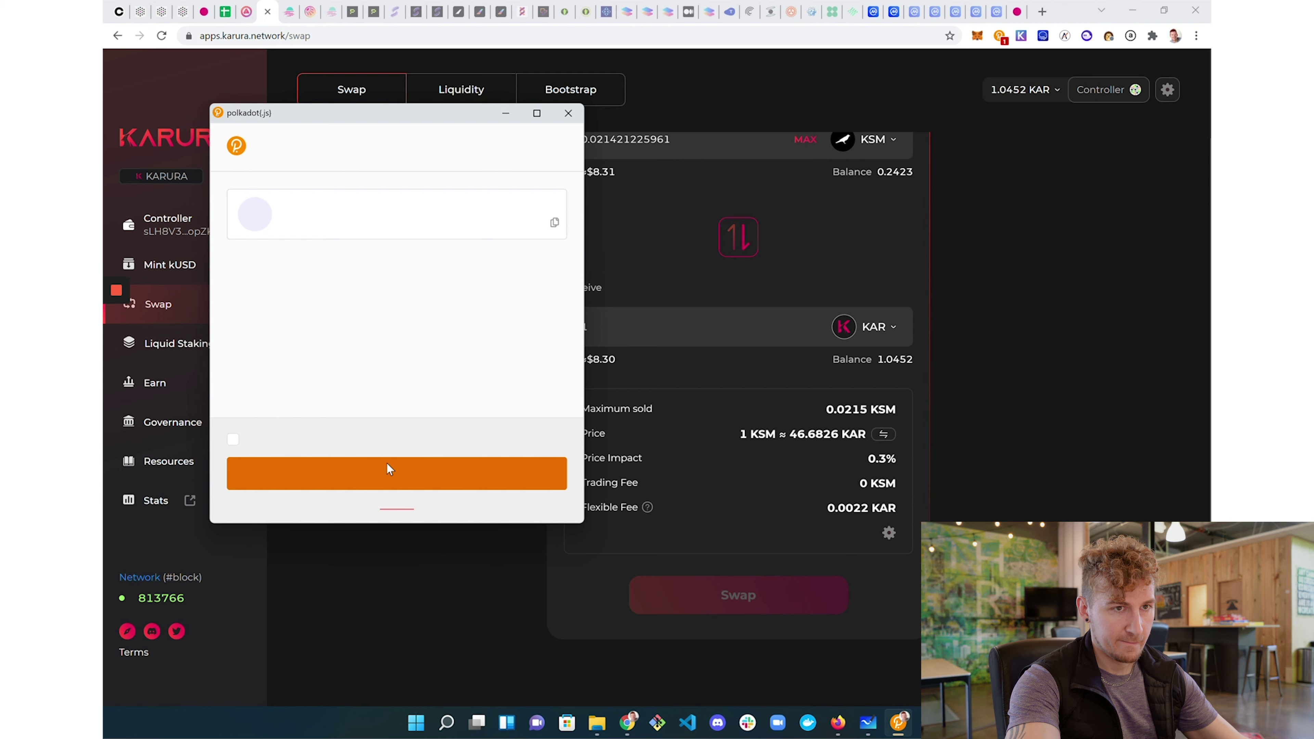
{"action": "left_click", "coordinate": [385, 471]}
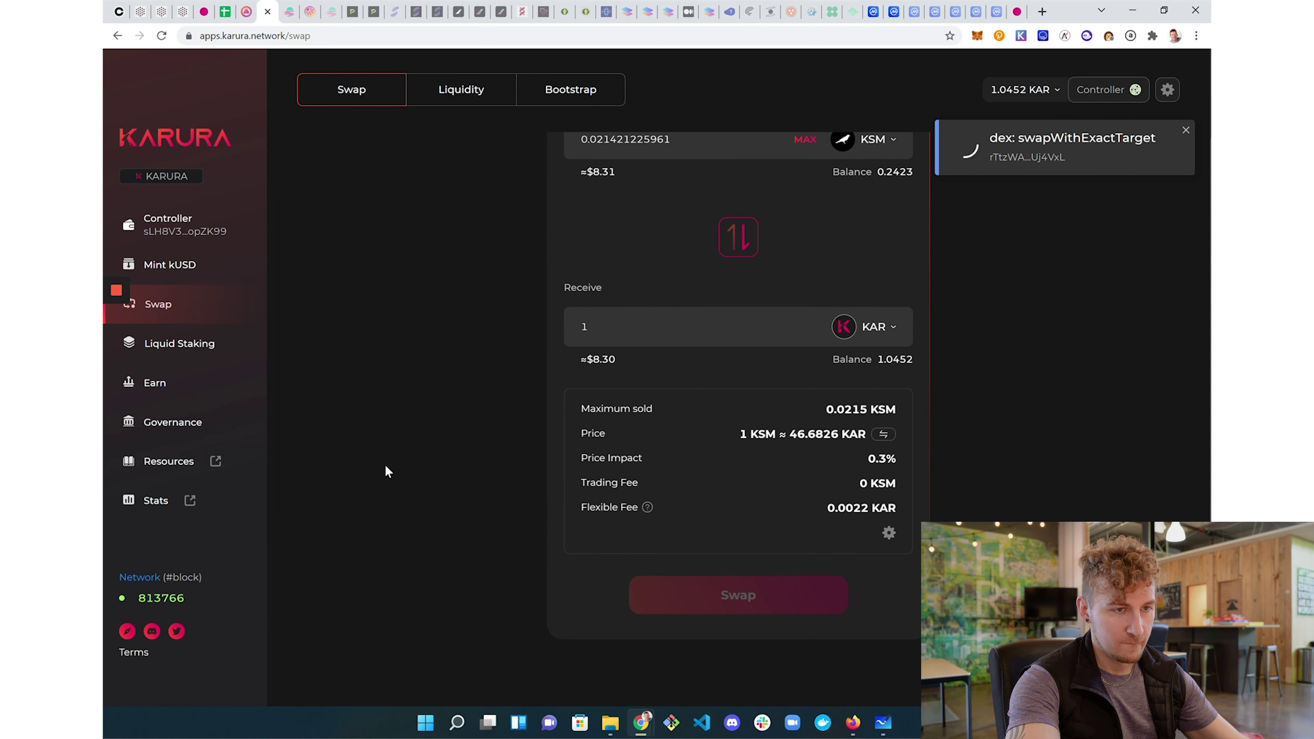
{"action": "scroll", "coordinate": [1073, 280], "scroll_direction": "up", "scroll_amount": 2}
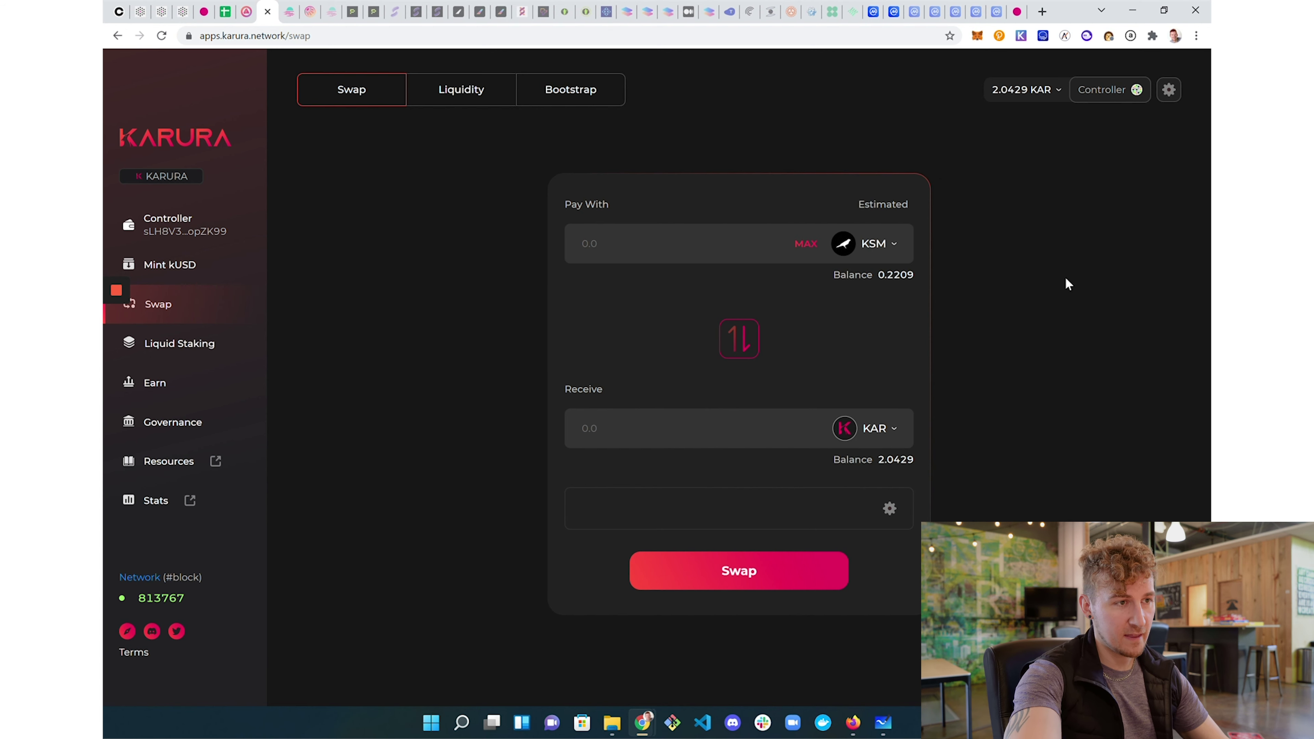
{"action": "left_click", "coordinate": [206, 344]}
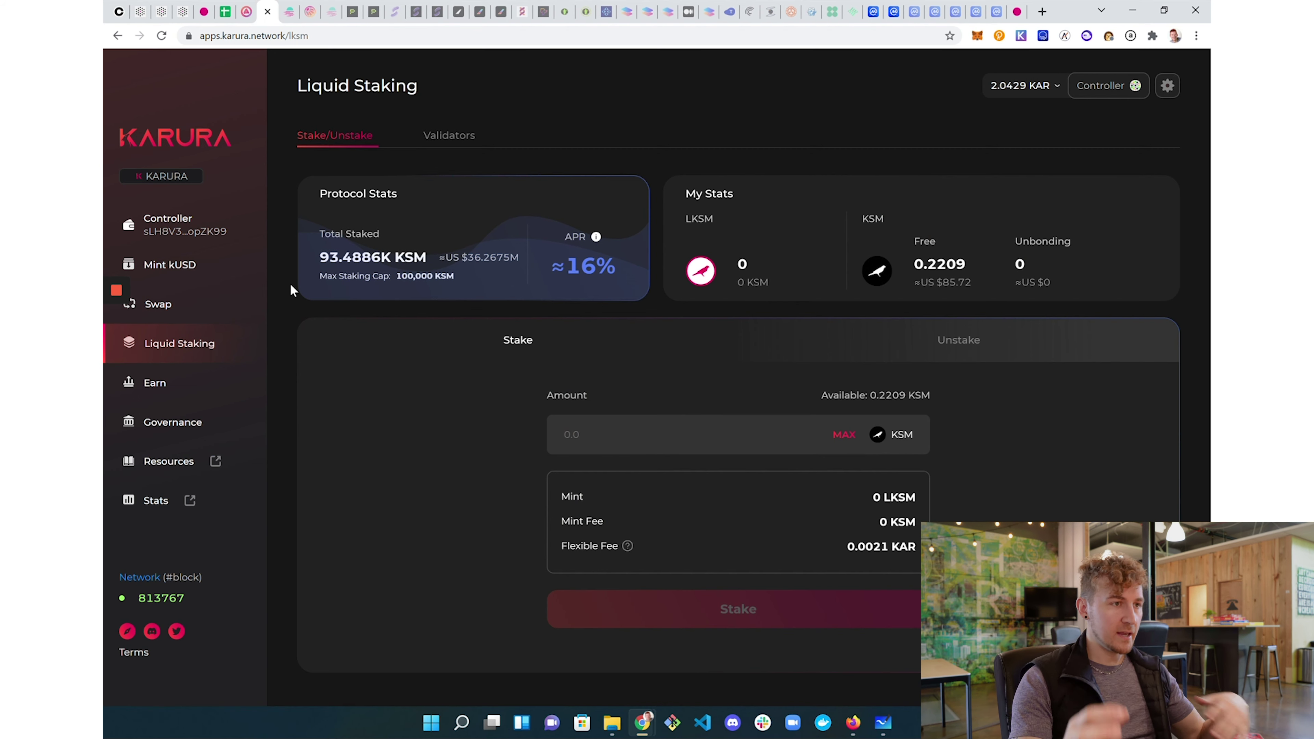
Go to the Polkadot apps wallet, switch its network from Kusama to Polkadot, and open the Staking overview
{"action": "left_click", "coordinate": [162, 14]}
{"action": "left_click", "coordinate": [177, 66]}
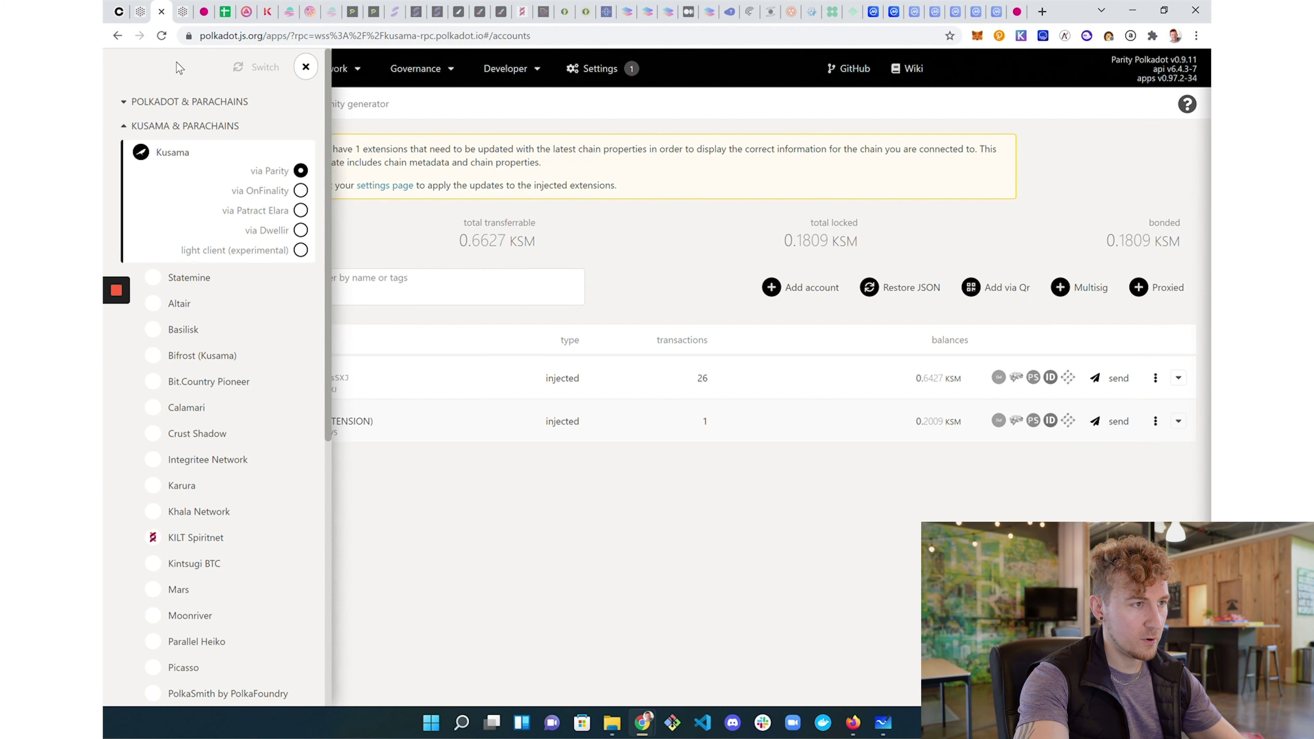
{"action": "left_click", "coordinate": [214, 101]}
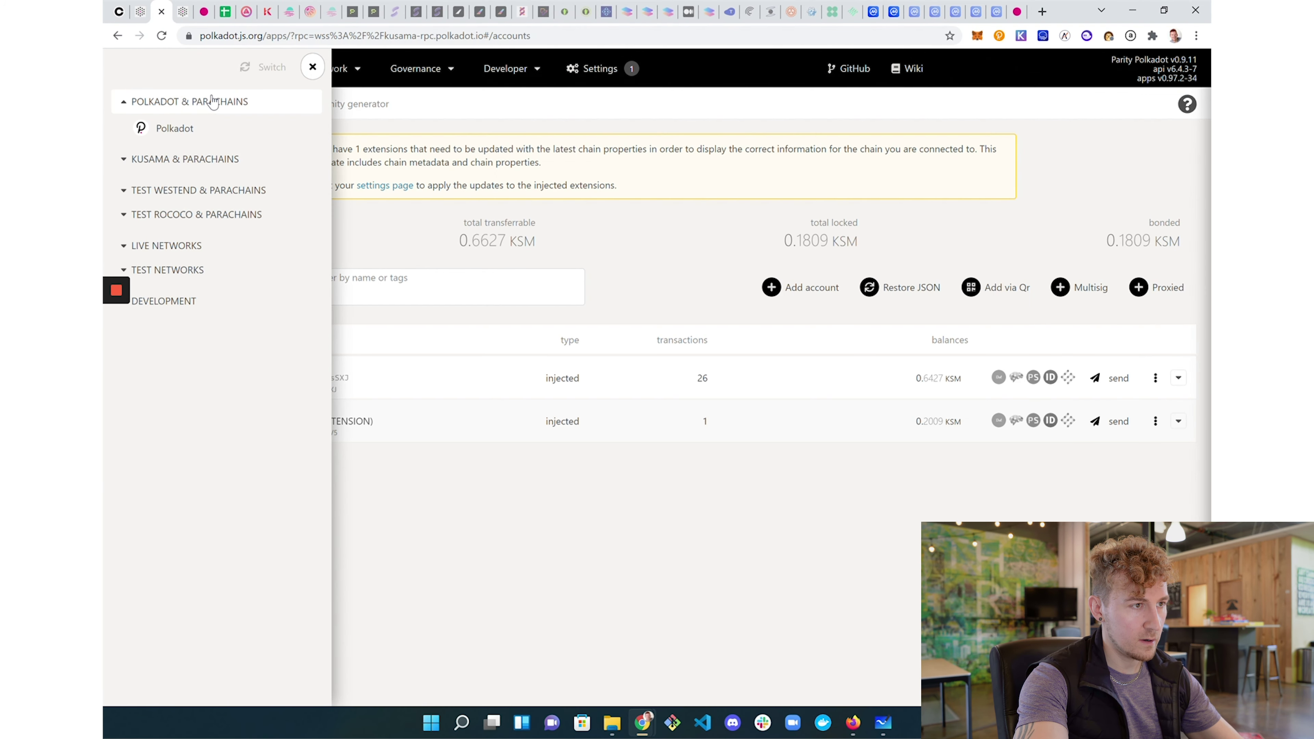
{"action": "left_click", "coordinate": [209, 131]}
{"action": "left_click", "coordinate": [266, 67]}
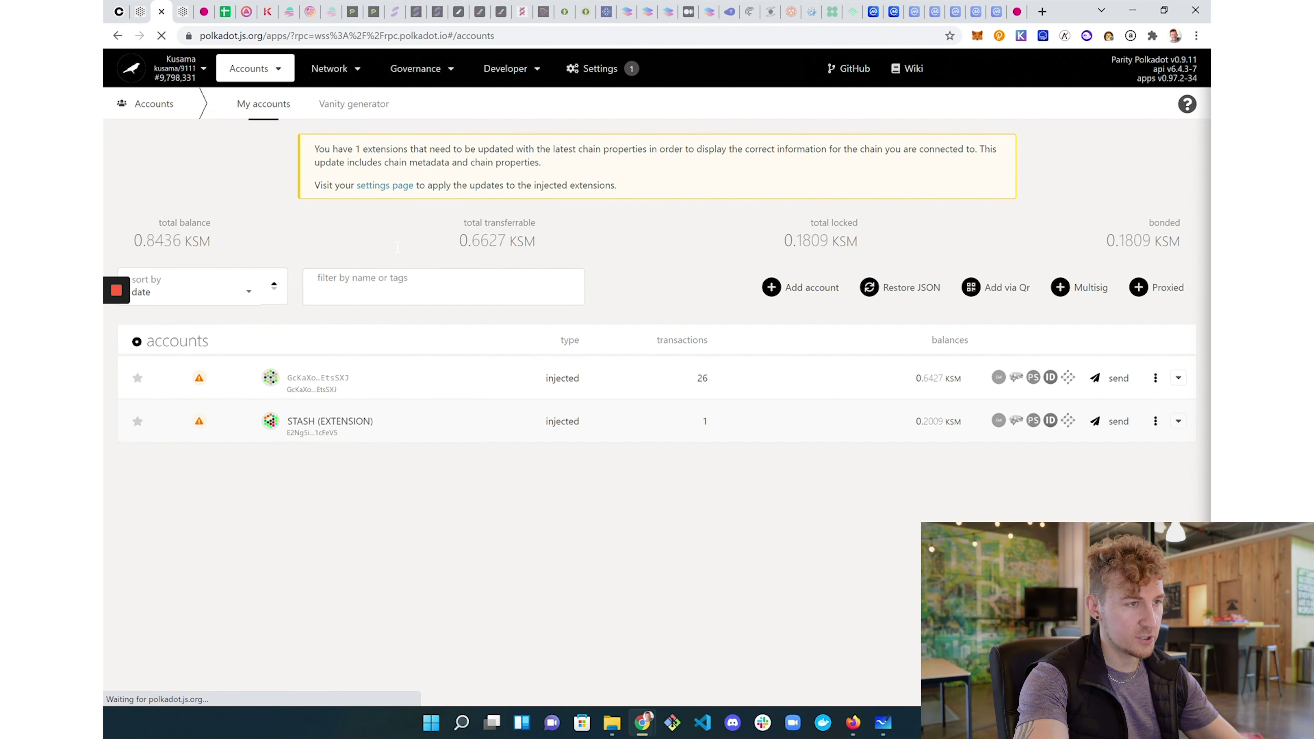
{"action": "mouse_move", "coordinate": [336, 69]}
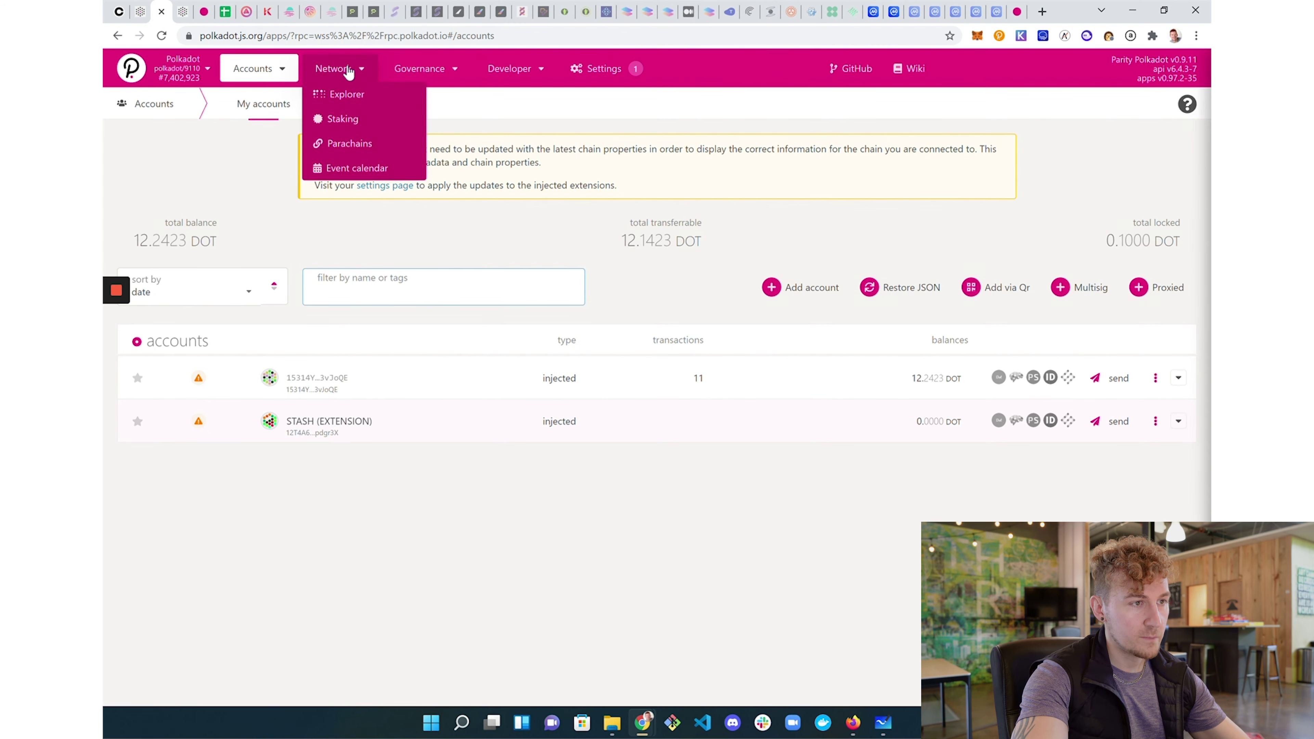
{"action": "left_click", "coordinate": [344, 127]}
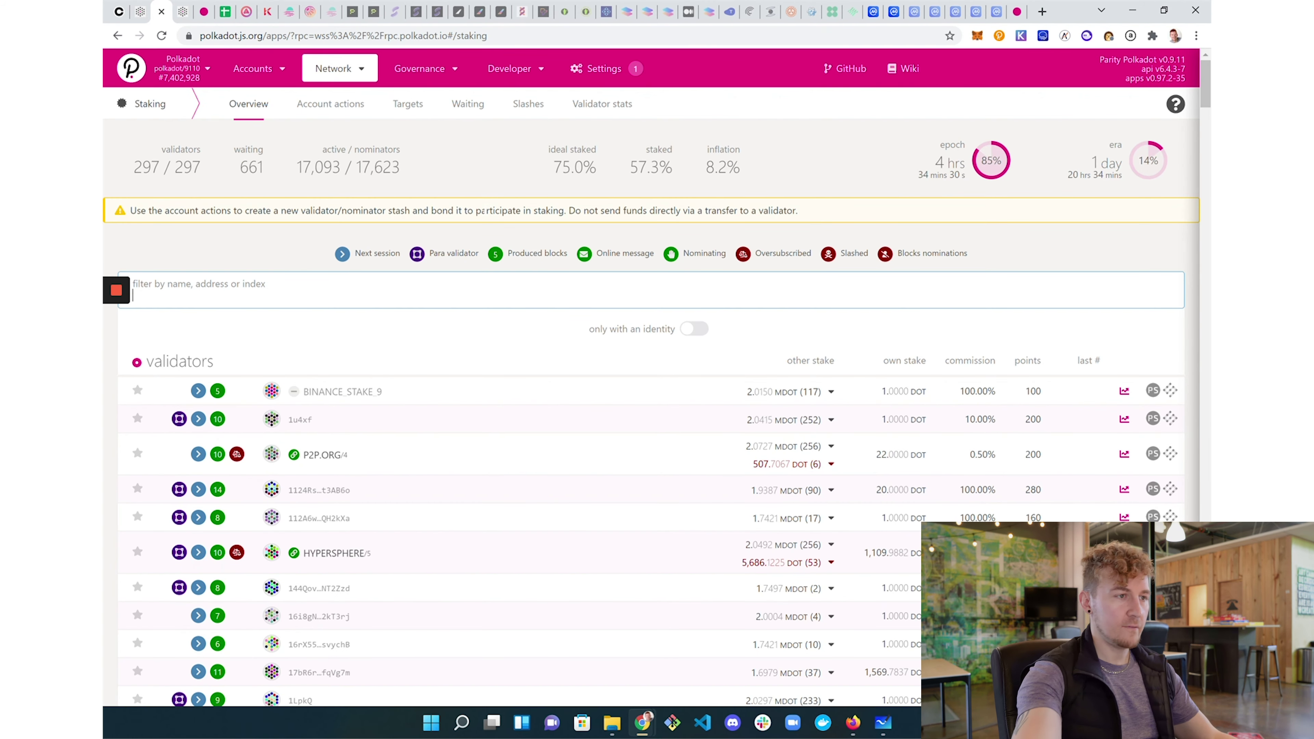
Examine the staking overview's validator, waiting, active nominator, staked and inflation figures
{"action": "left_click_drag", "start_coordinate": [128, 180], "coordinate": [239, 171]}
{"action": "left_click", "coordinate": [251, 188]}
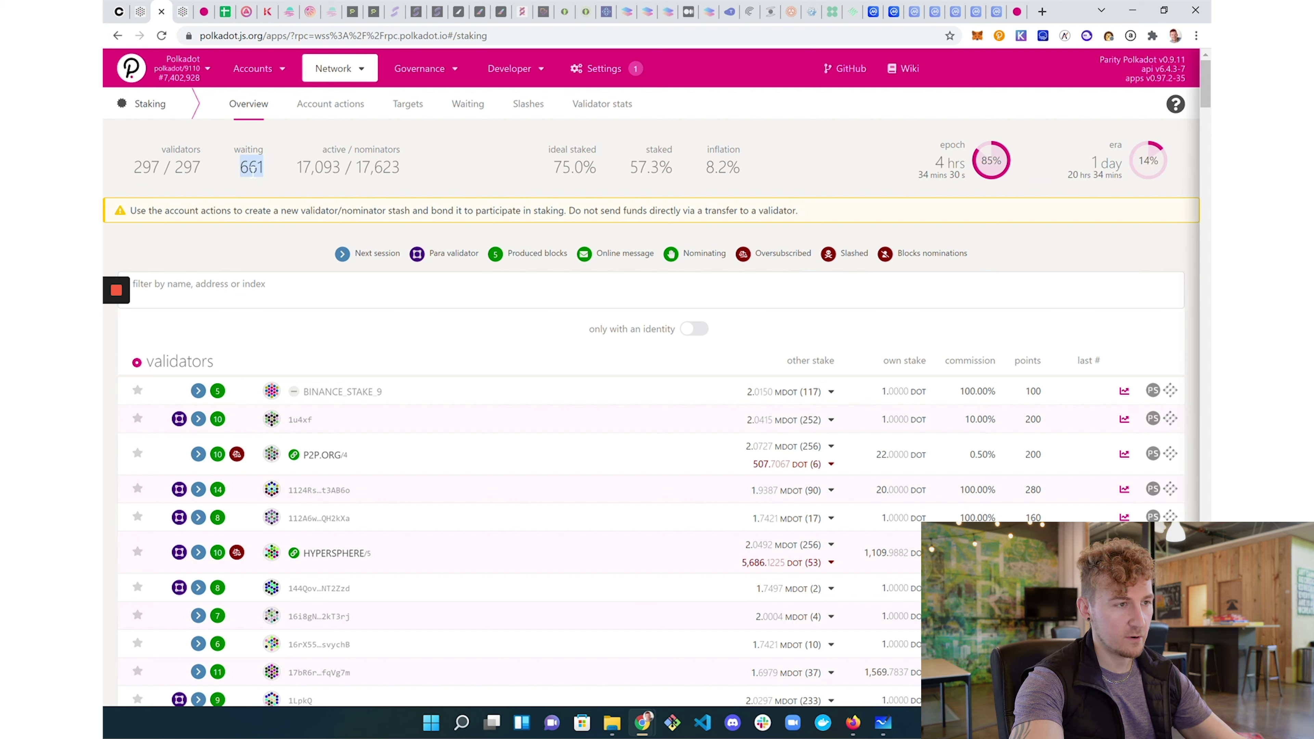
{"action": "left_click_drag", "start_coordinate": [412, 171], "coordinate": [296, 171]}
{"action": "left_click", "coordinate": [420, 170]}
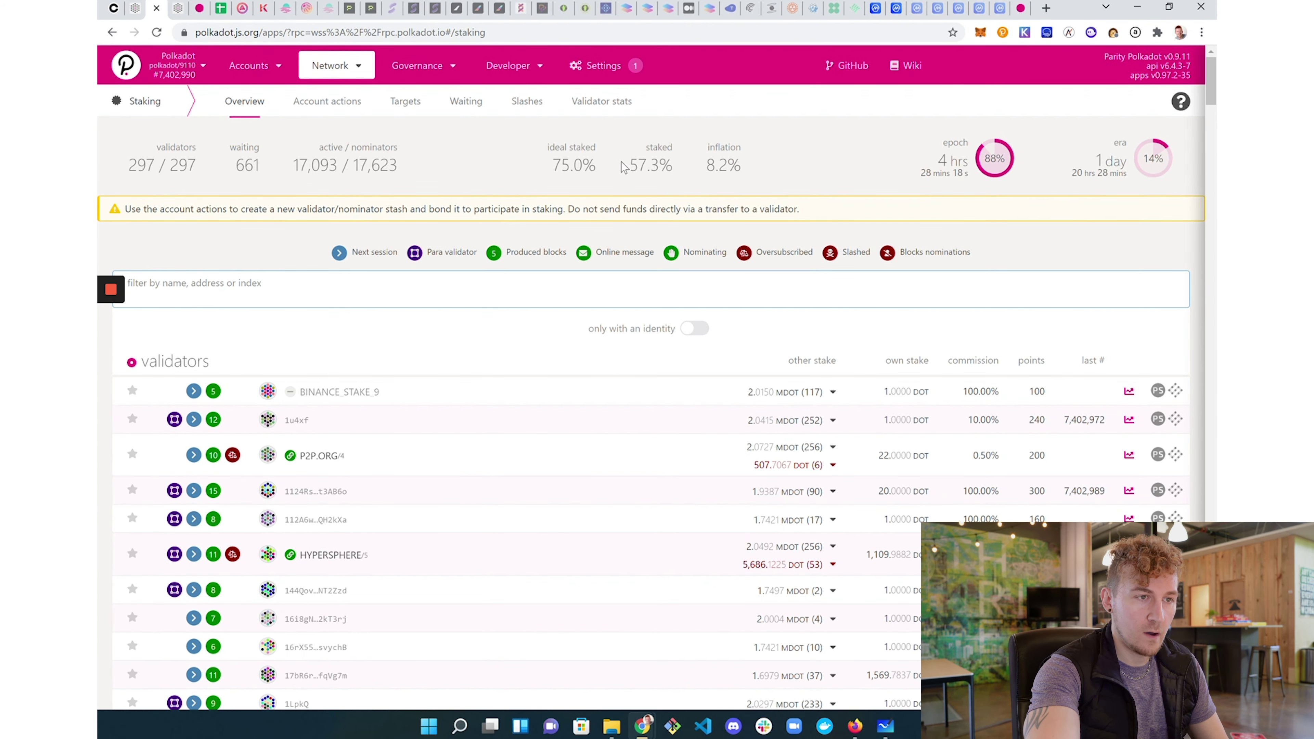
{"action": "left_click_drag", "start_coordinate": [622, 166], "coordinate": [830, 171]}
{"action": "left_click", "coordinate": [830, 171]}
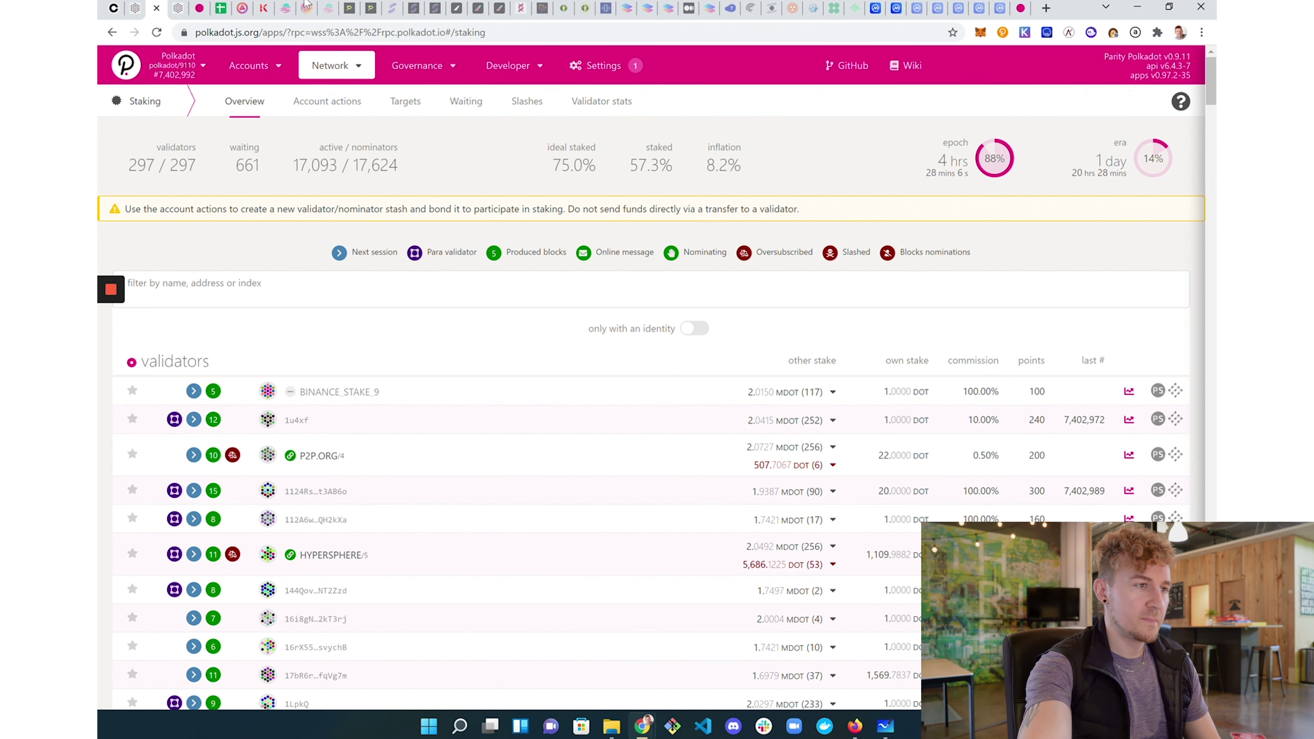
Switch to Microsoft Whiteboard and draw an arrow from the KSM/DOT box to the lKSM box
{"action": "left_click", "coordinate": [258, 7]}
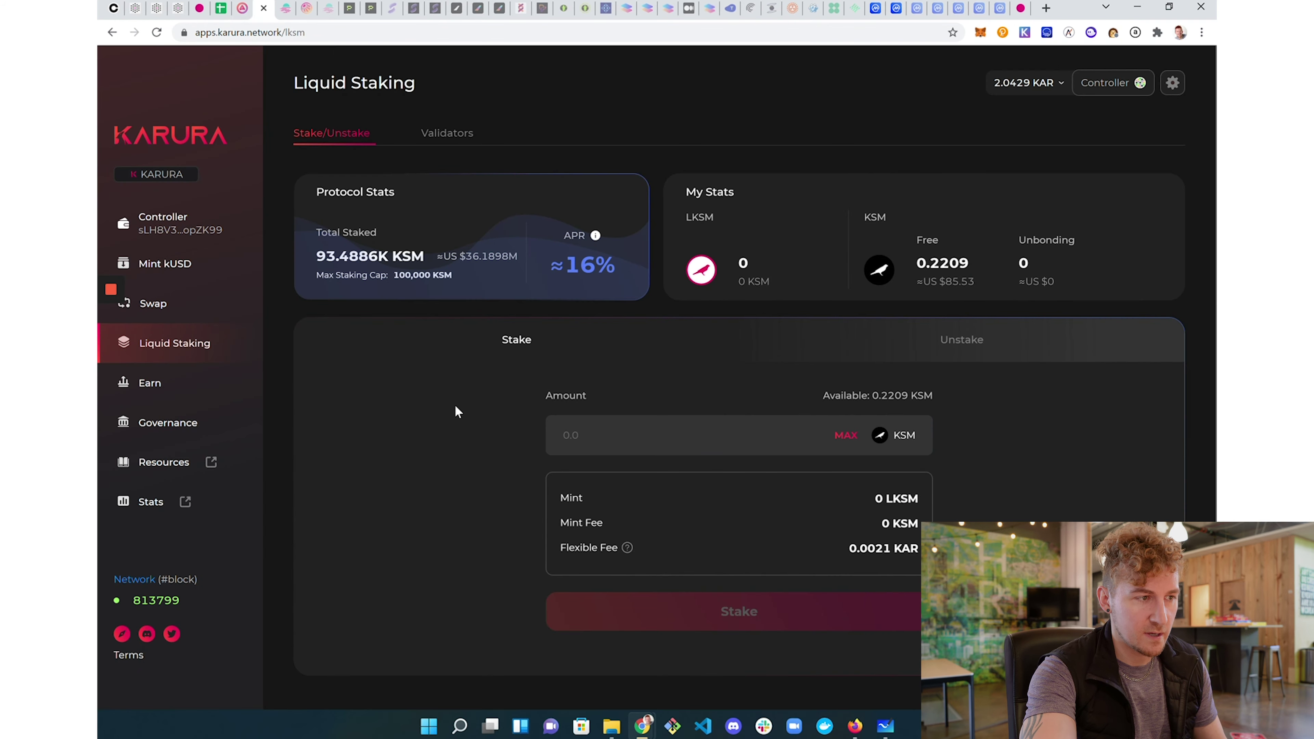
{"action": "left_click", "coordinate": [885, 727]}
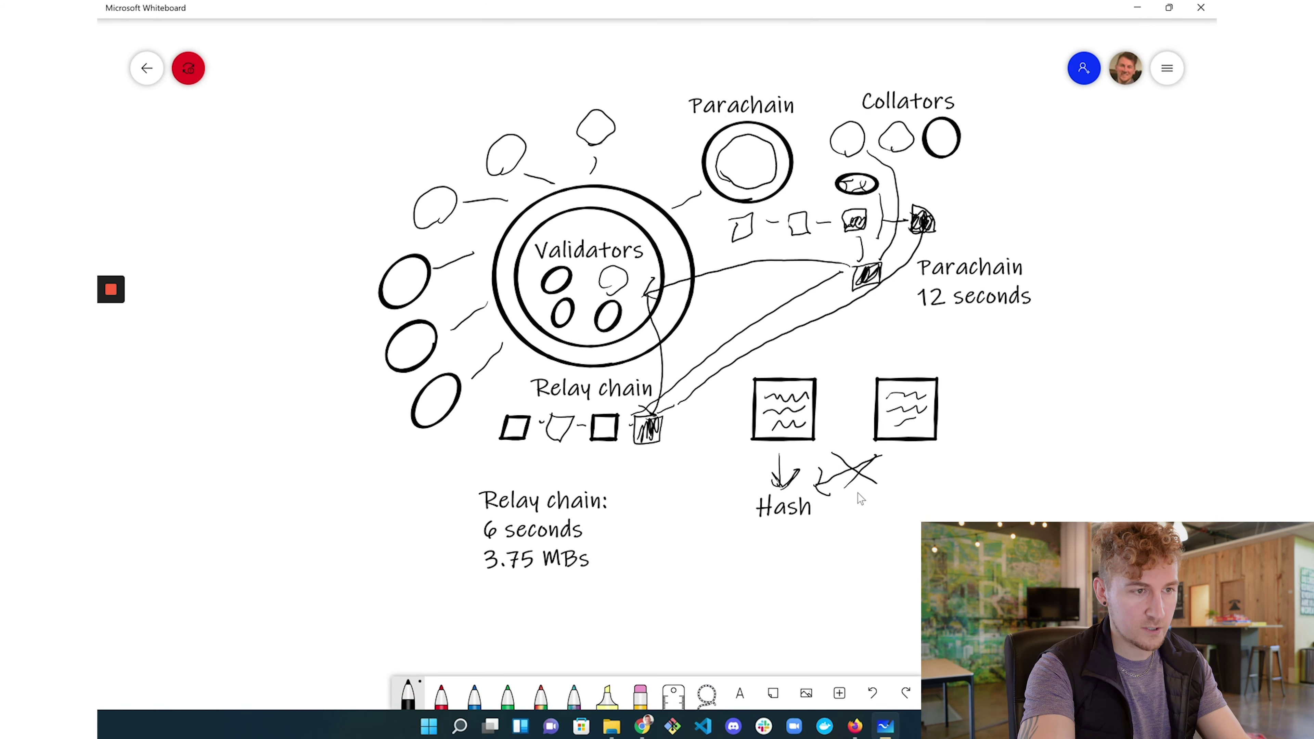
{"action": "right_click", "coordinate": [936, 487]}
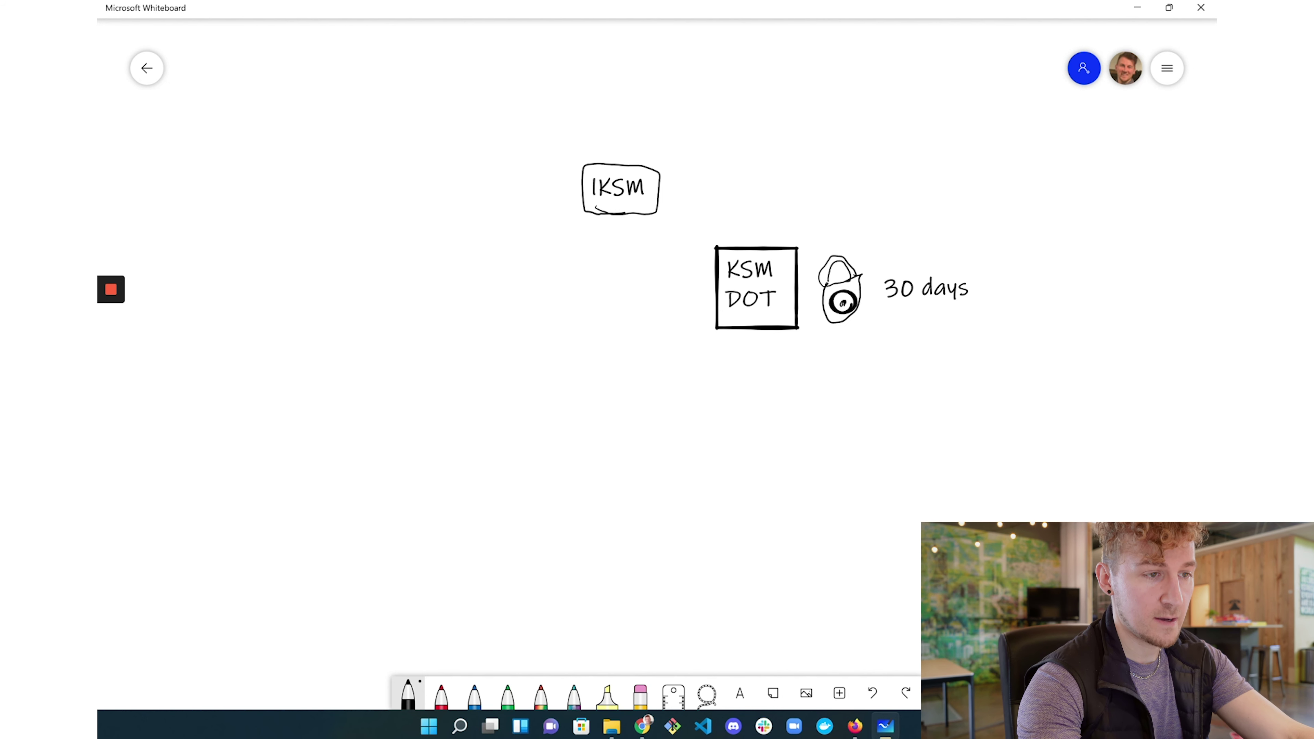
{"action": "mouse_move", "coordinate": [711, 241]}
{"action": "left_mouse_down"}
{"action": "mouse_move", "coordinate": [659, 232]}
{"action": "mouse_move", "coordinate": [683, 208]}
{"action": "left_mouse_up"}
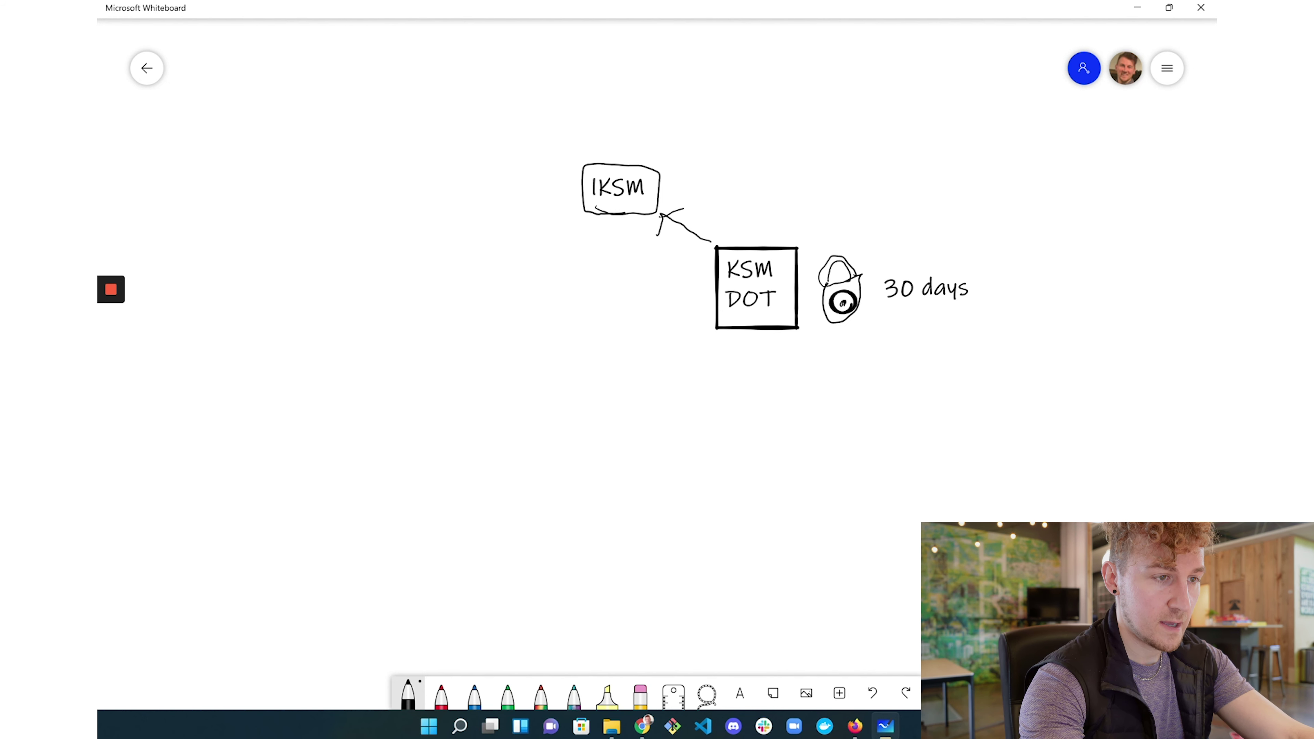
Handwrite lDOT below the lKSM box and draw a frame around it
{"action": "mouse_move", "coordinate": [595, 225]}
{"action": "left_mouse_down"}
{"action": "mouse_move", "coordinate": [611, 247]}
{"action": "mouse_move", "coordinate": [630, 246]}
{"action": "left_mouse_up"}
{"action": "mouse_move", "coordinate": [653, 227]}
{"action": "left_mouse_down"}
{"action": "mouse_move", "coordinate": [647, 253]}
{"action": "mouse_move", "coordinate": [667, 222]}
{"action": "left_mouse_up"}
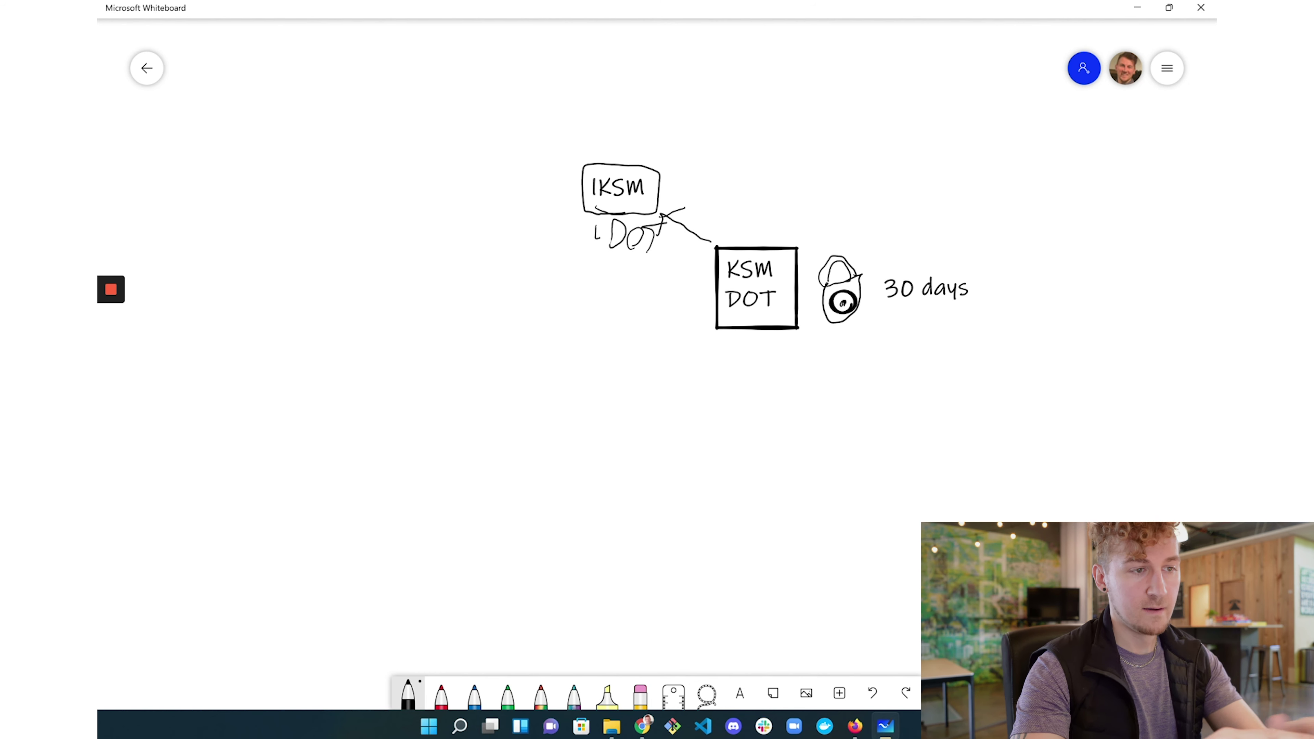
{"action": "mouse_move", "coordinate": [585, 214]}
{"action": "left_mouse_down"}
{"action": "mouse_move", "coordinate": [621, 274]}
{"action": "mouse_move", "coordinate": [658, 211]}
{"action": "left_mouse_up"}
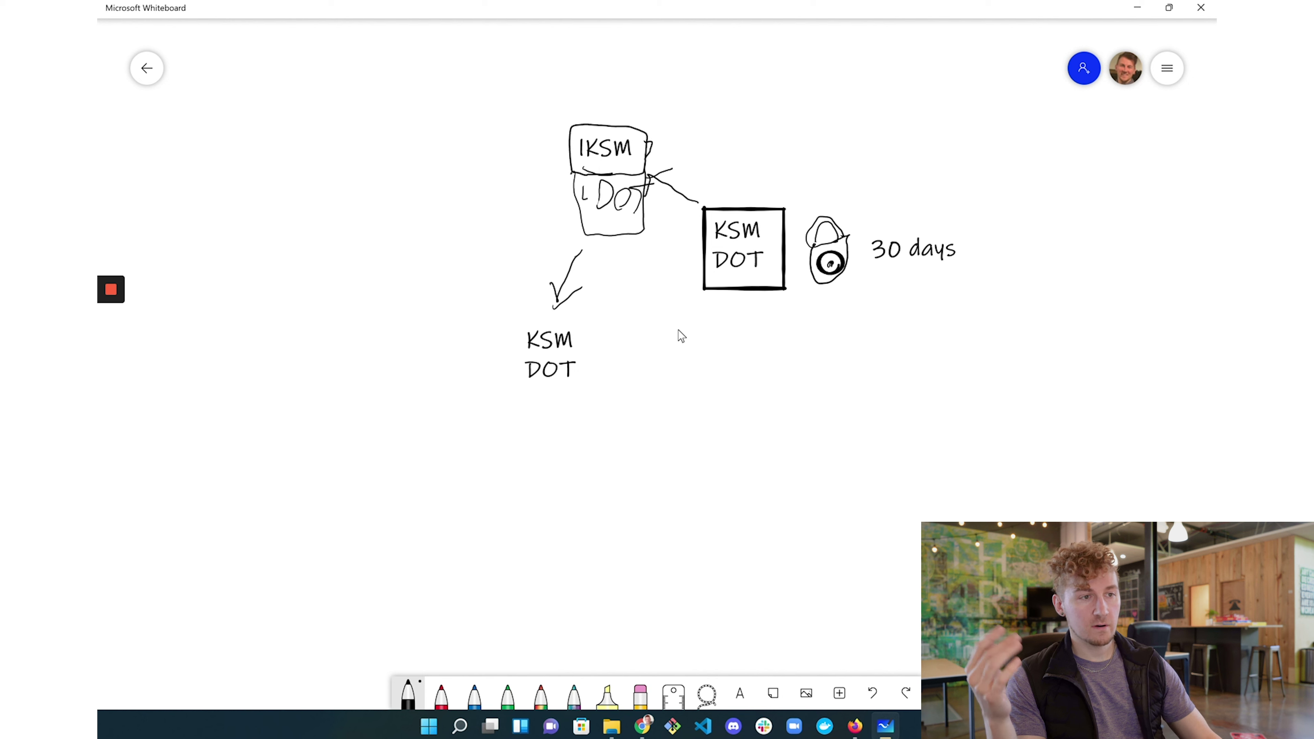
Handwrite "Fee" beside the arrow leading down to KSM and DOT, and return to Karura's Liquid Staking page
{"action": "left_click_drag", "start_coordinate": [510, 277], "coordinate": [537, 279]}
{"action": "left_click_drag", "start_coordinate": [539, 267], "coordinate": [556, 270]}
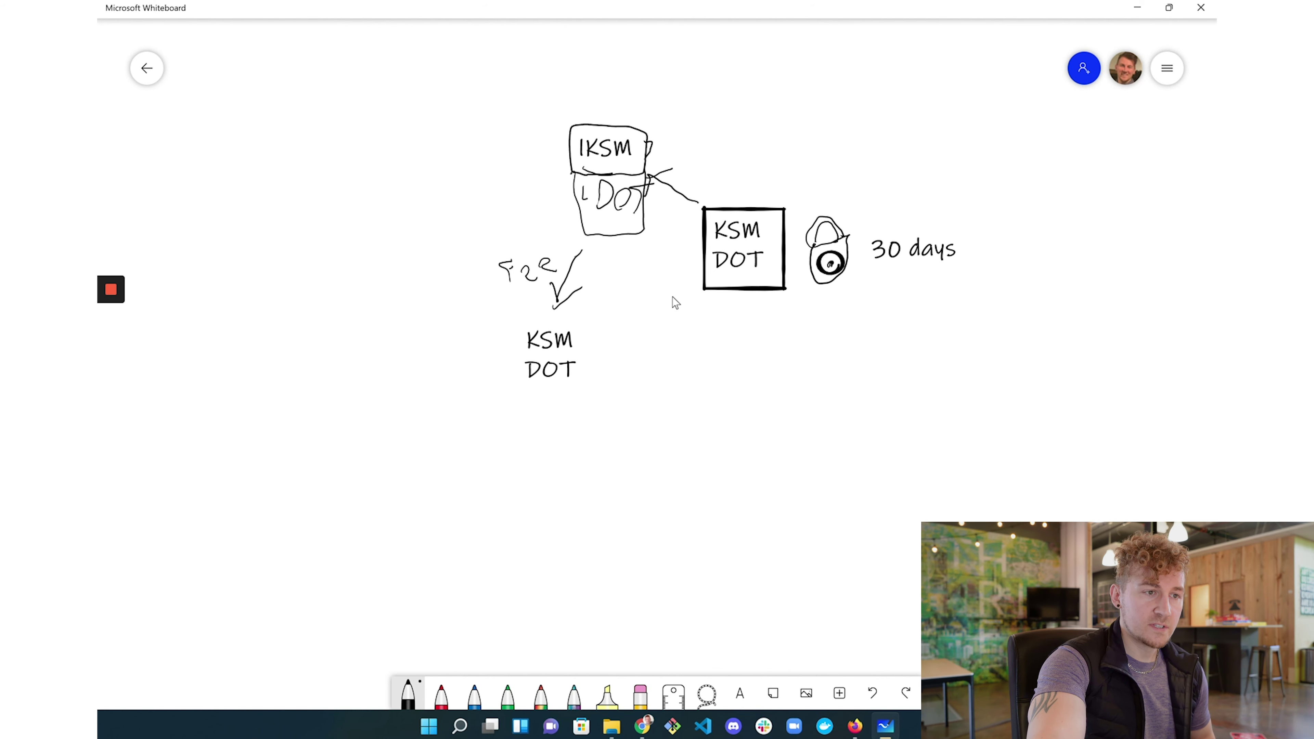
{"action": "left_click", "coordinate": [1146, 5]}
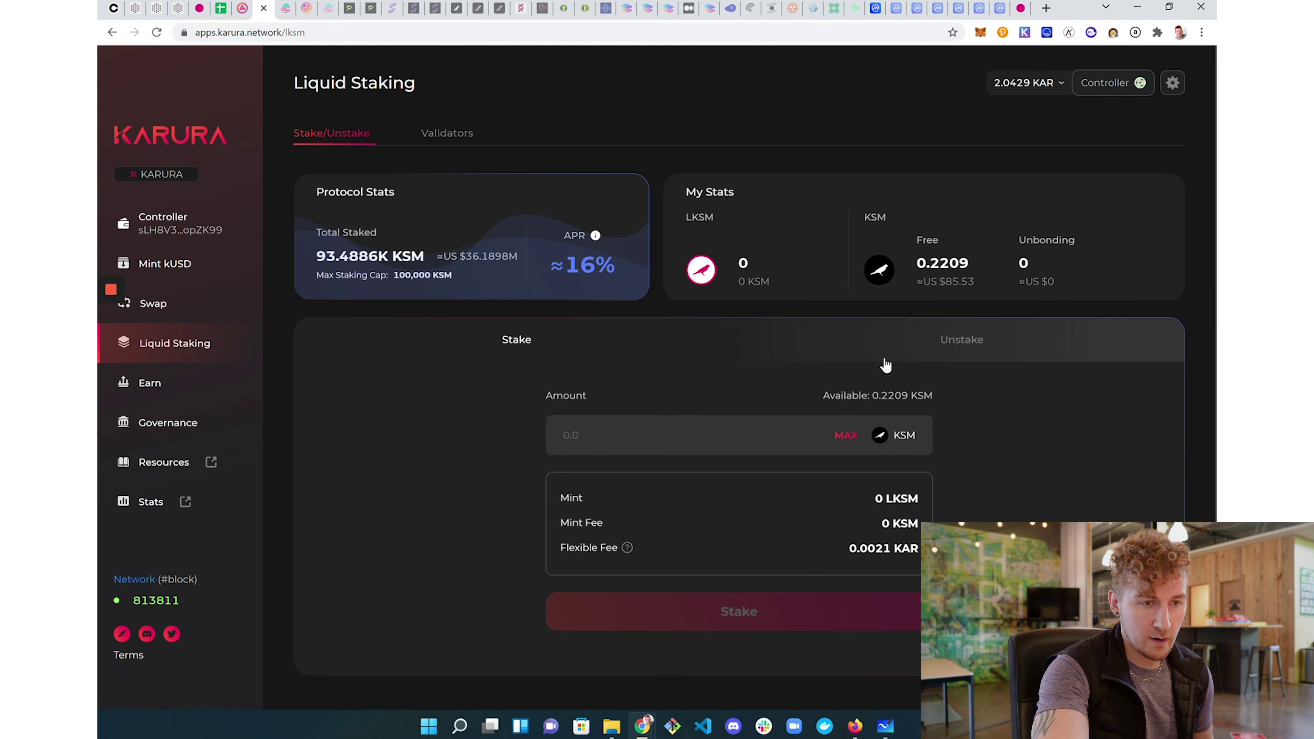
Highlight the LKSM mint amount and the available KSM balance in the Stake form
{"action": "left_click_drag", "start_coordinate": [869, 500], "coordinate": [927, 501]}
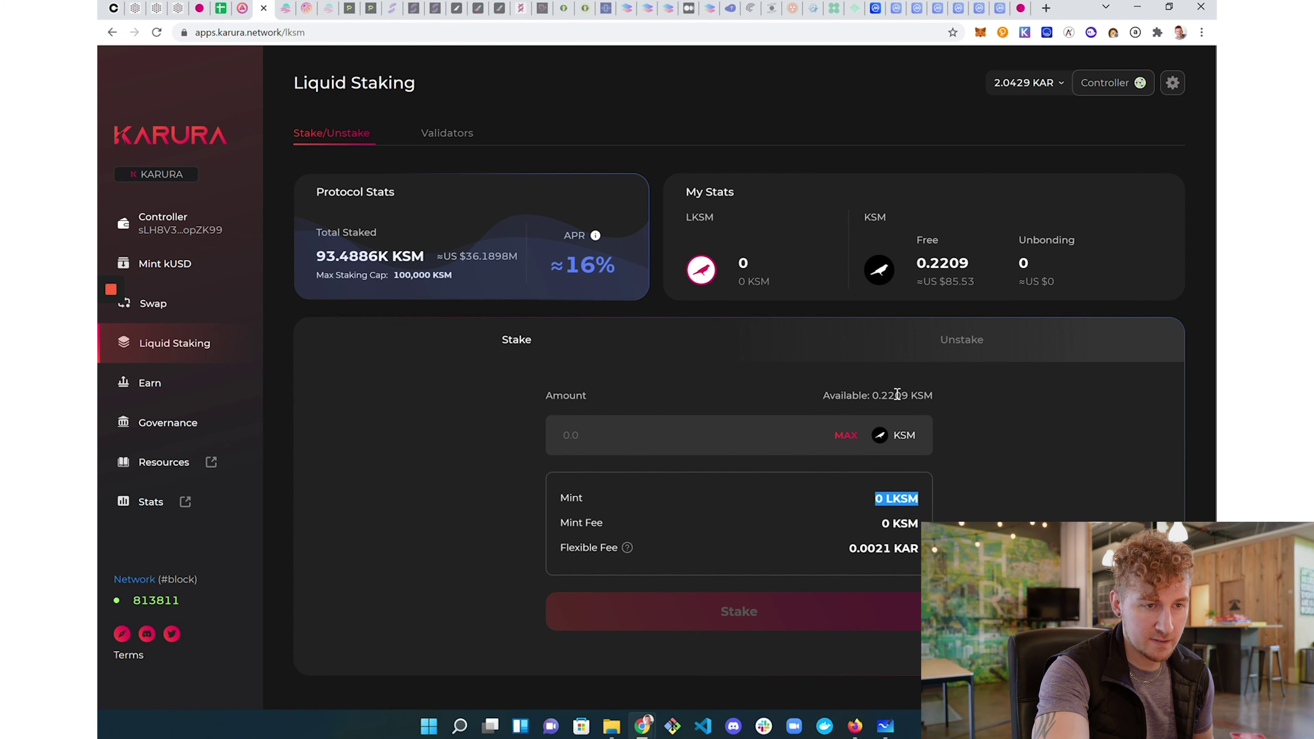
{"action": "left_click_drag", "start_coordinate": [881, 396], "coordinate": [962, 398]}
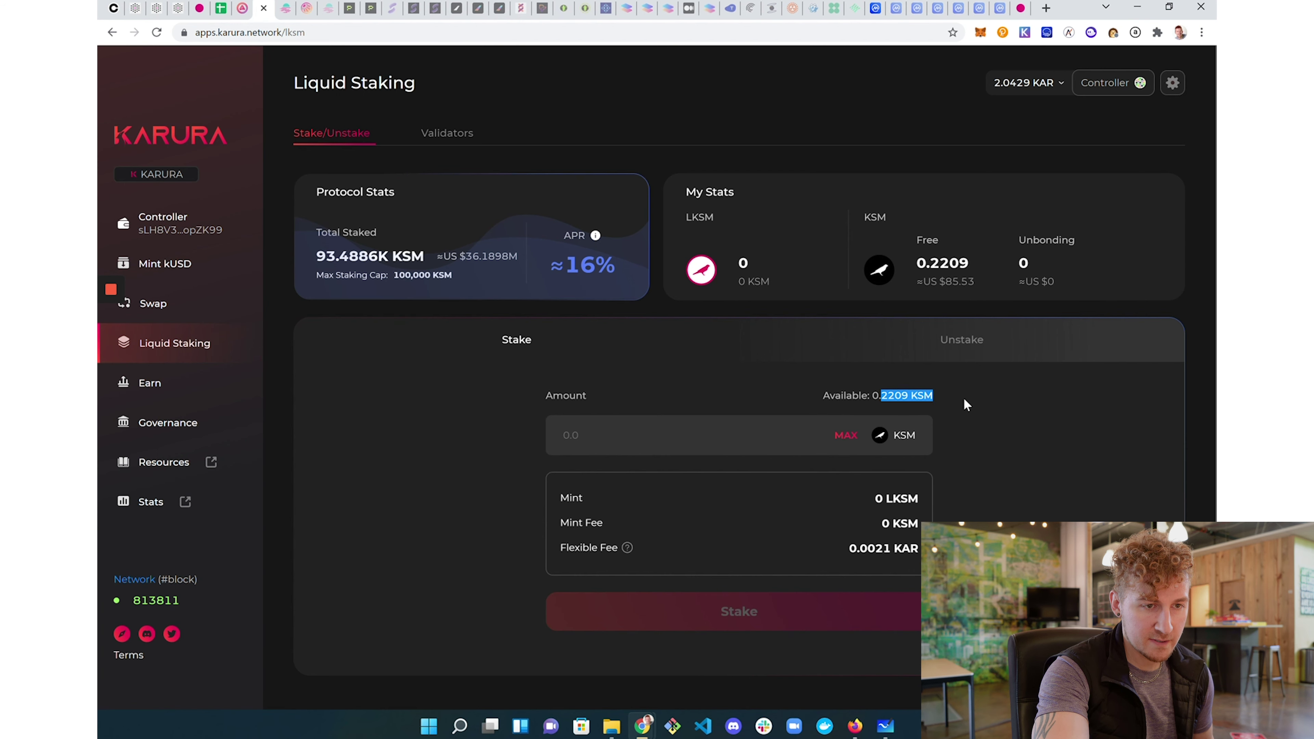
Open Karura's Swap page, set LKSM as the token to pay with and KSM as received, and check the receive token list
{"action": "left_click", "coordinate": [168, 306]}
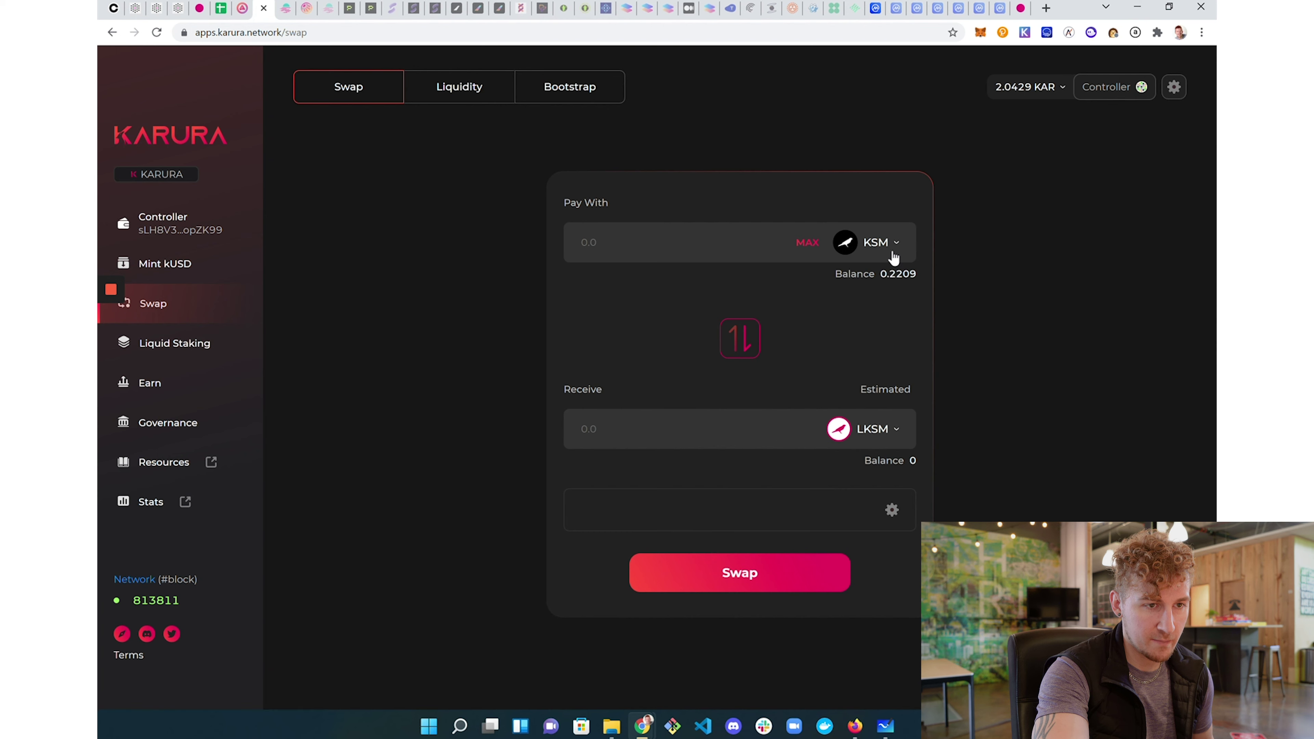
{"action": "left_click", "coordinate": [891, 245]}
{"action": "left_click", "coordinate": [797, 284]}
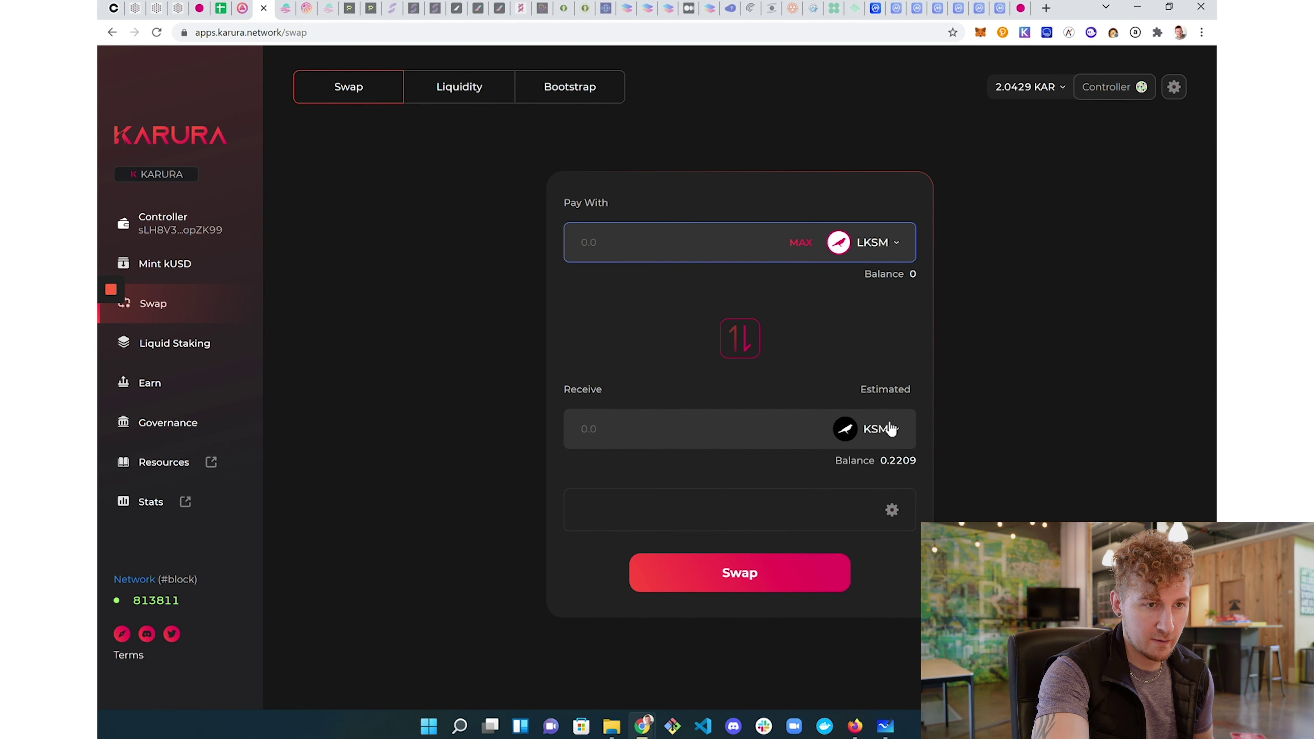
{"action": "left_click", "coordinate": [881, 444]}
{"action": "left_click", "coordinate": [1085, 367]}
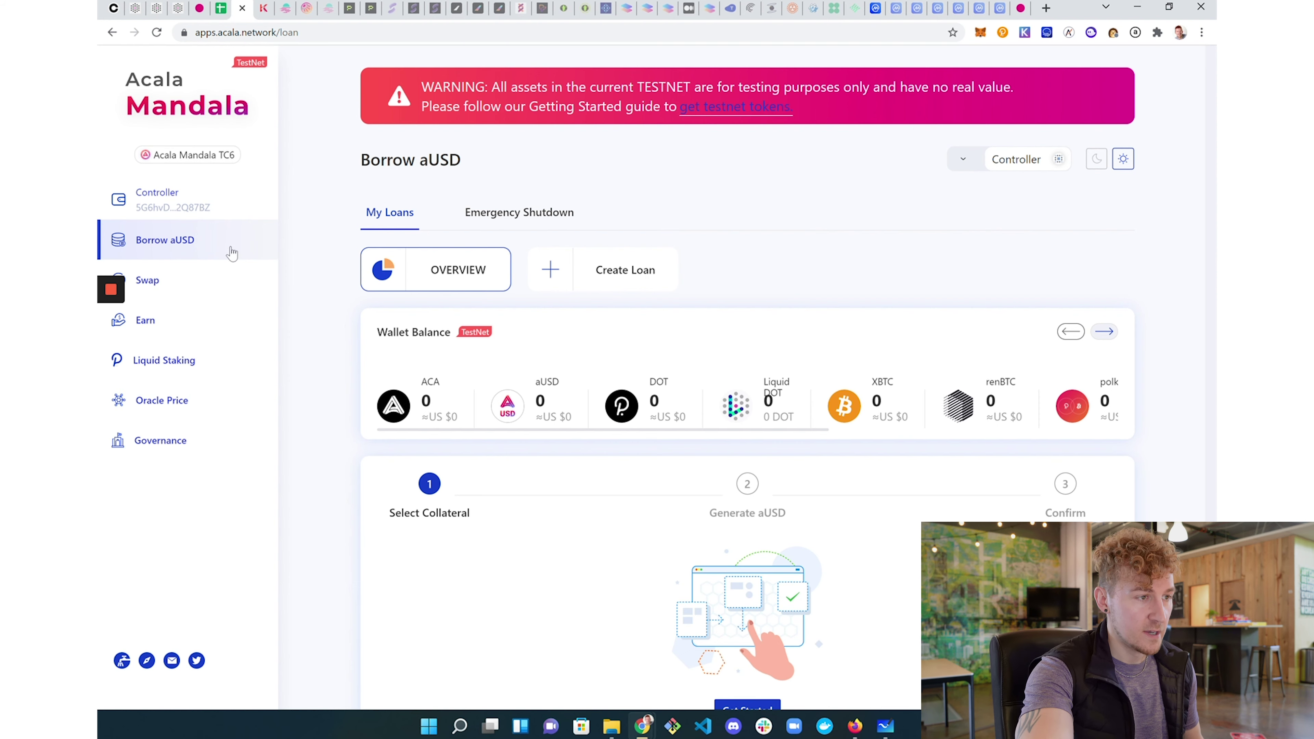
Look through the Swap, Earn, Borrow aUSD and Controller wallet pages of the Acala Mandala testnet app
{"action": "left_click", "coordinate": [196, 287]}
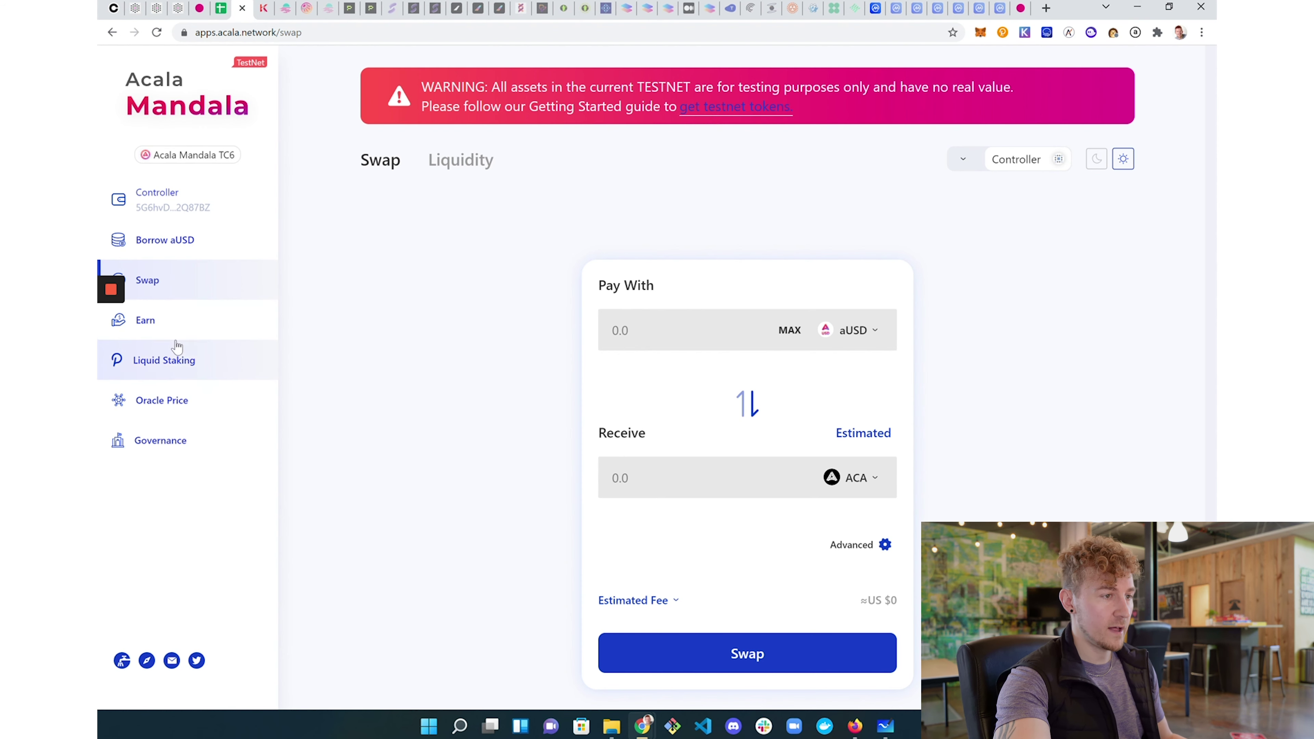
{"action": "left_click", "coordinate": [183, 326]}
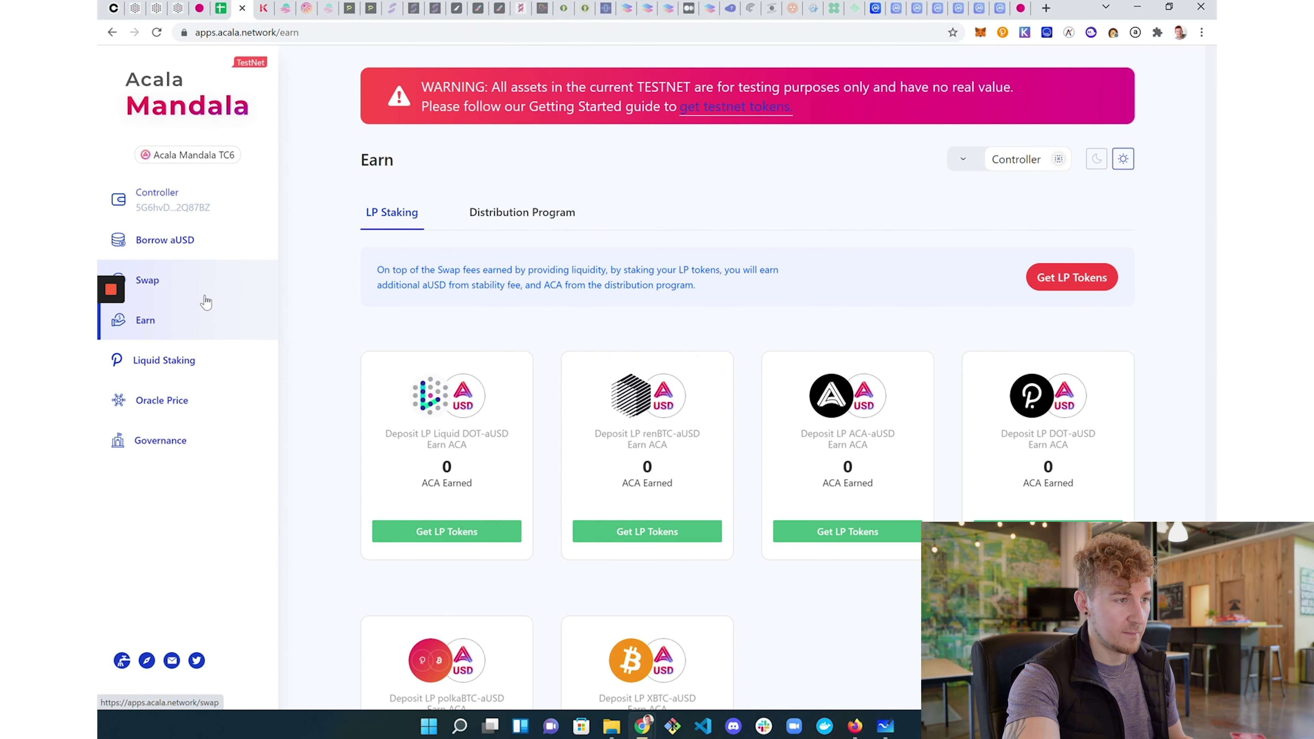
{"action": "left_click", "coordinate": [205, 282]}
{"action": "left_click", "coordinate": [222, 248]}
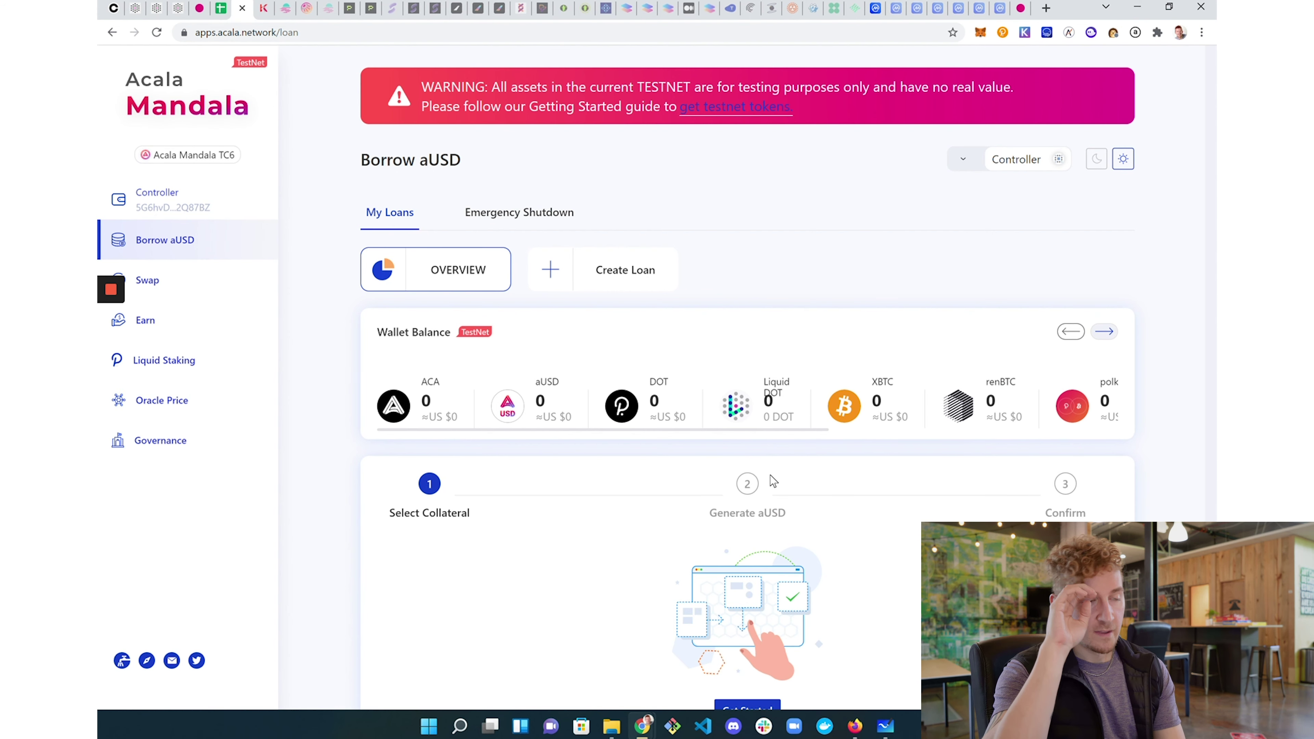
{"action": "left_click", "coordinate": [182, 219]}
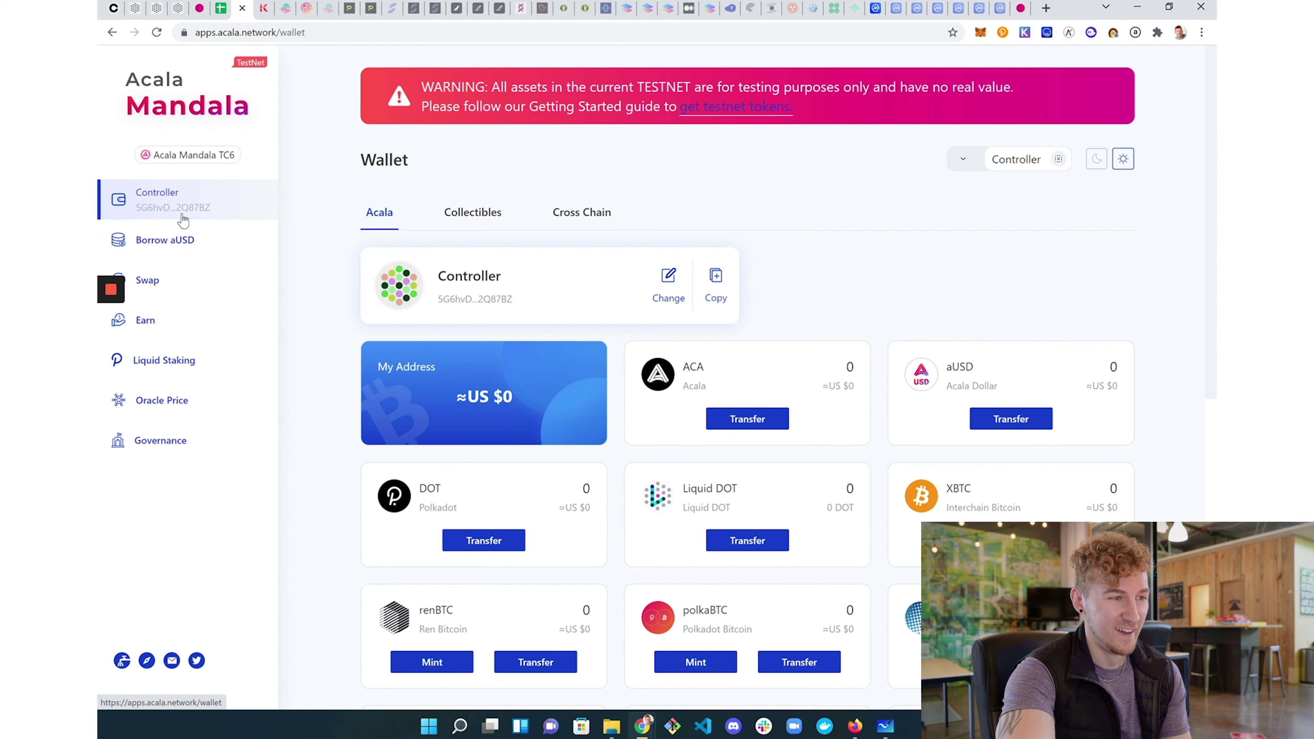
{"action": "left_click", "coordinate": [147, 279]}
Switch to the Polkadot Parachain Auctions spreadsheet and select Acala/Karura's previous rewards per KSM and their economic value
{"action": "left_click", "coordinate": [221, 8]}
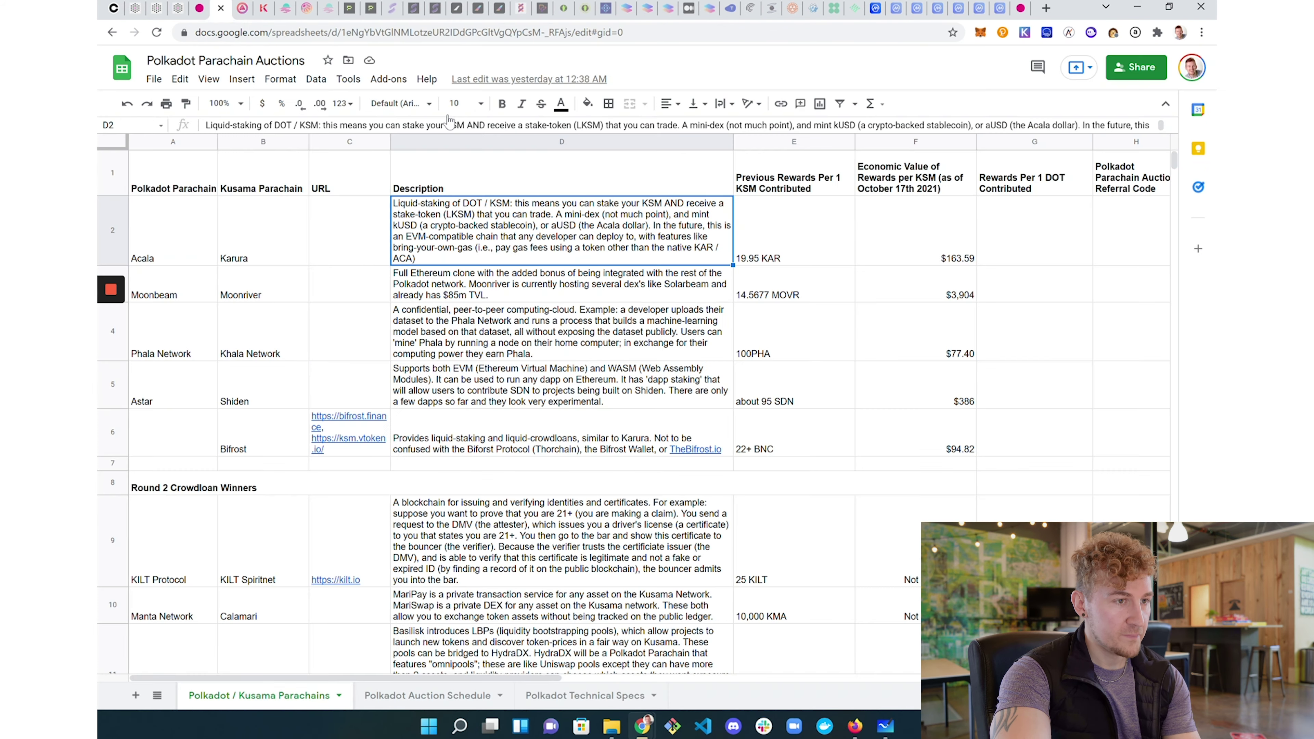
{"action": "left_click", "coordinate": [806, 240]}
{"action": "left_click", "coordinate": [931, 244]}
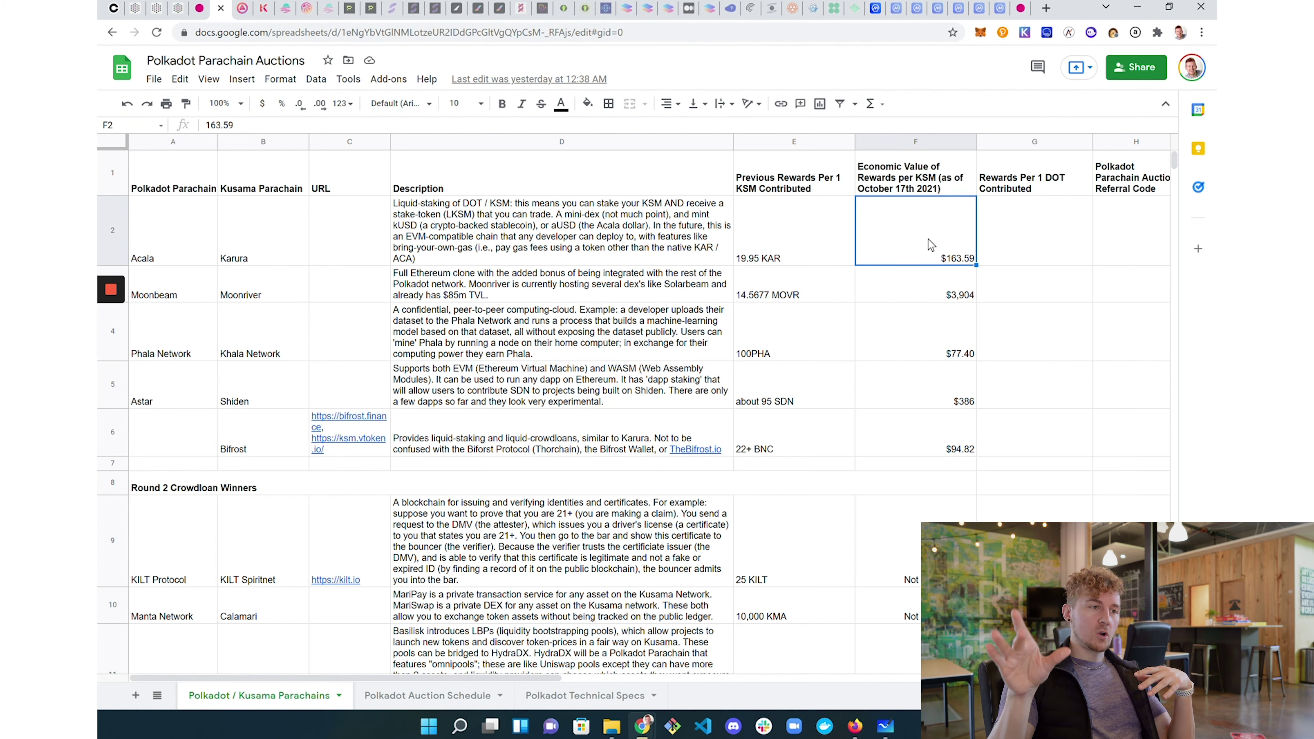
View Karura's Earn page with its LP Staking pools, and return to the Polkadot Parachain Auctions spreadsheet
{"action": "left_click", "coordinate": [264, 8]}
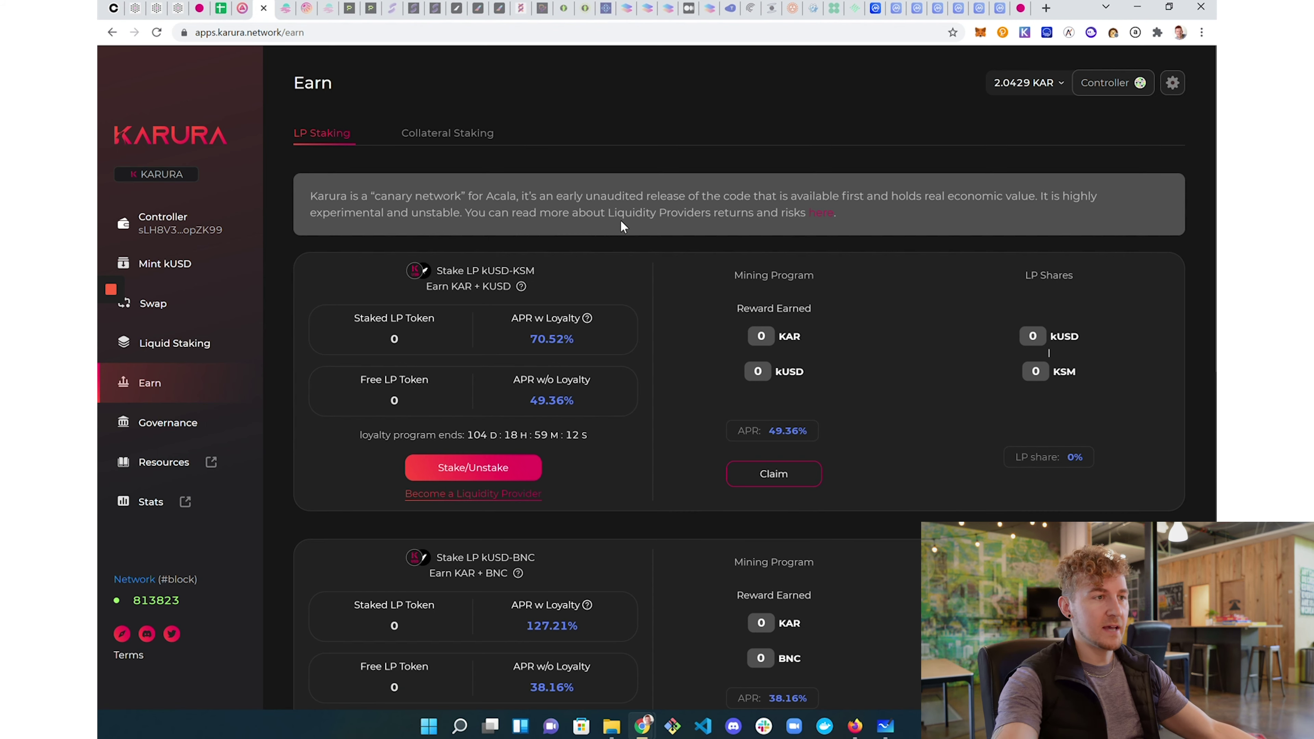
{"action": "key", "text": "ctrl+shift+Tab"}
{"action": "key", "text": "ctrl+shift+Tab"}
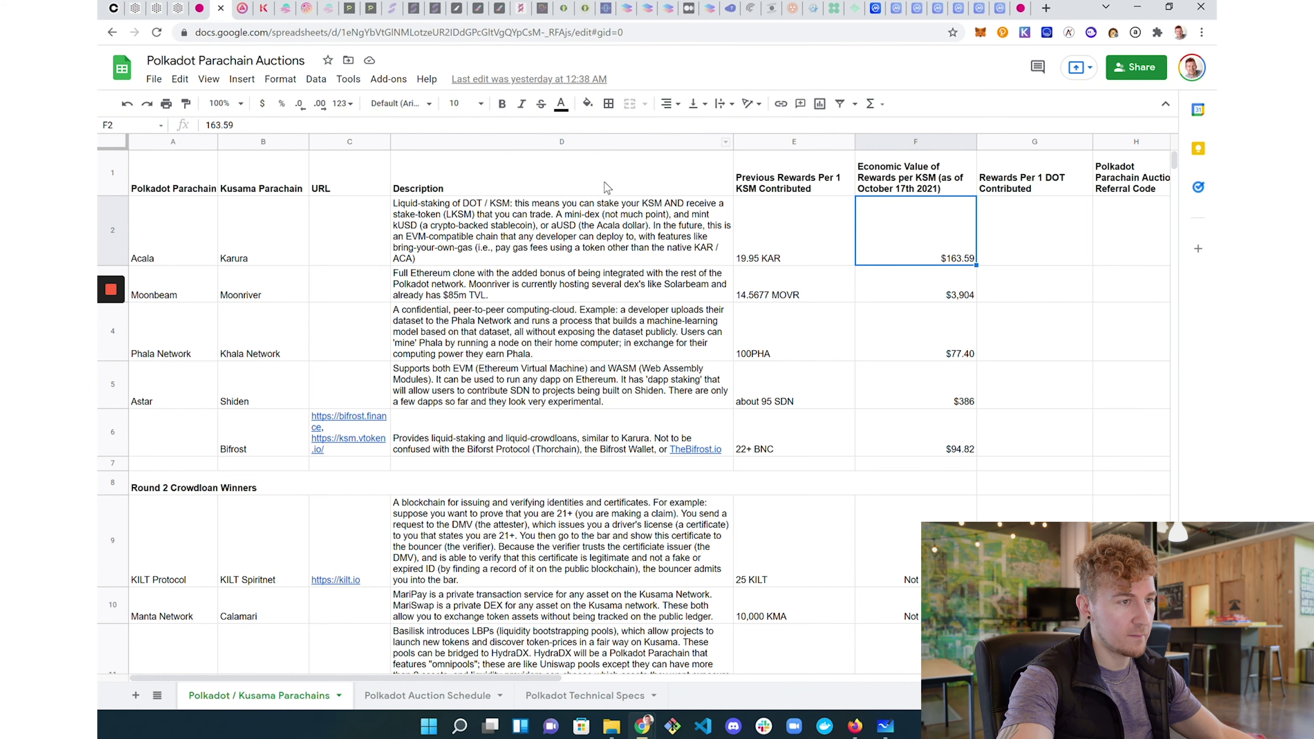